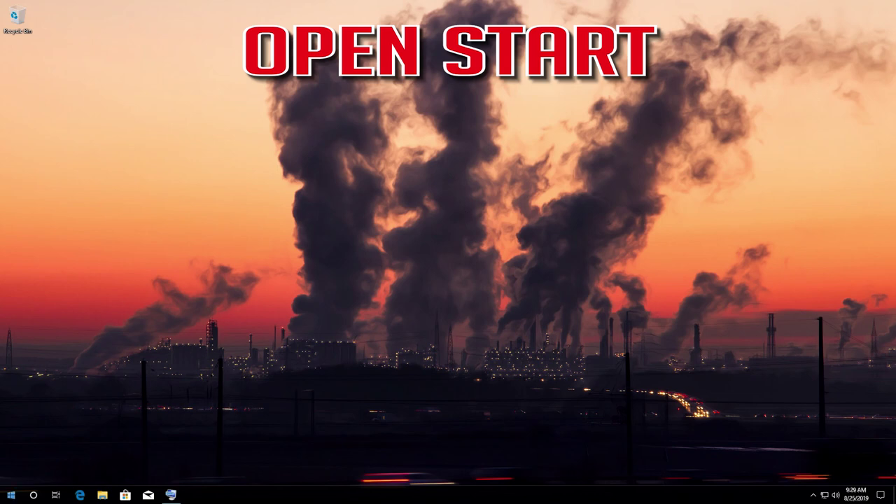
# Step: Open Settings from Start and go to Update & Security, showing four pending updates
pyautogui.click(11, 495)
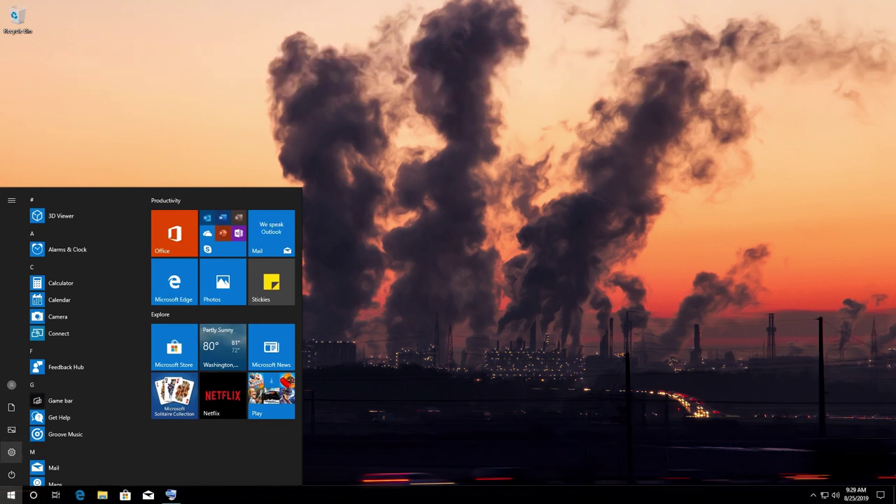
pyautogui.click(12, 452)
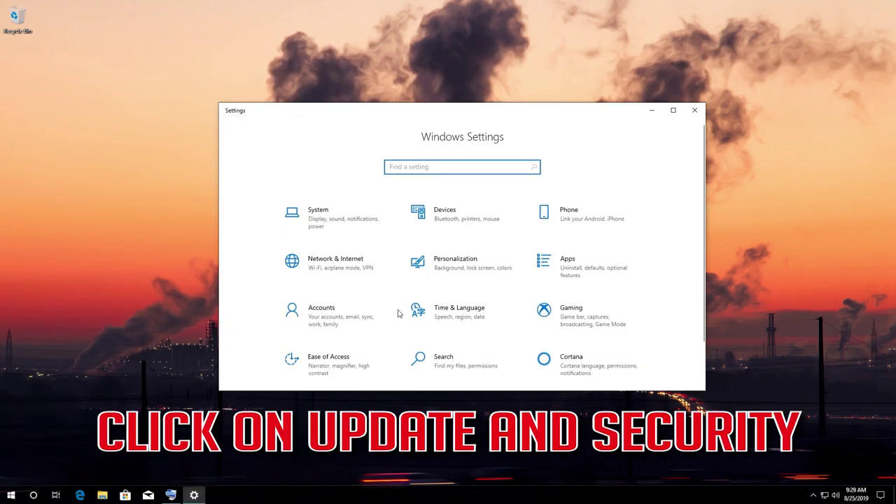
pyautogui.scroll(-1, 468, 281)
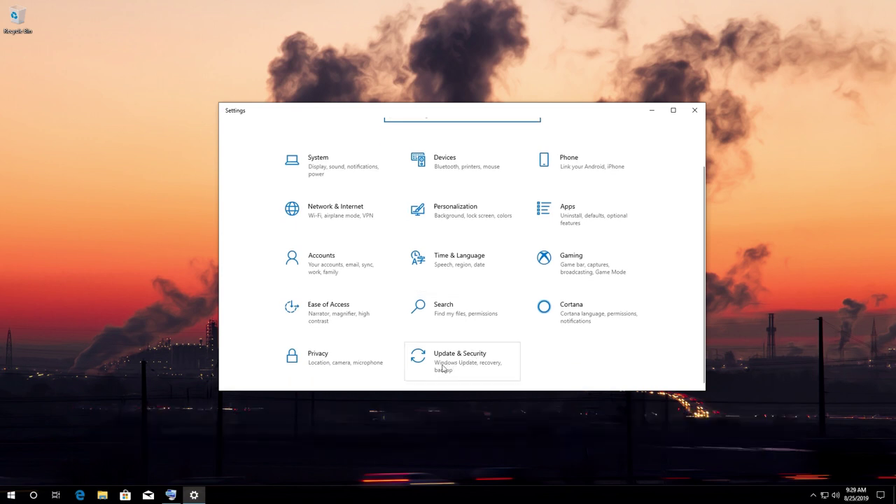
pyautogui.click(447, 369)
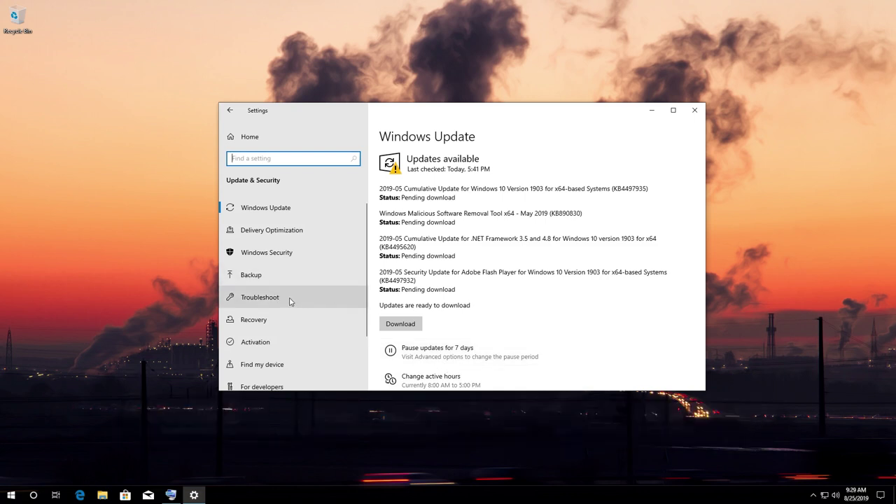
# Step: Run the Keyboard troubleshooter from the Troubleshoot page of Update & Security
pyautogui.click(290, 298)
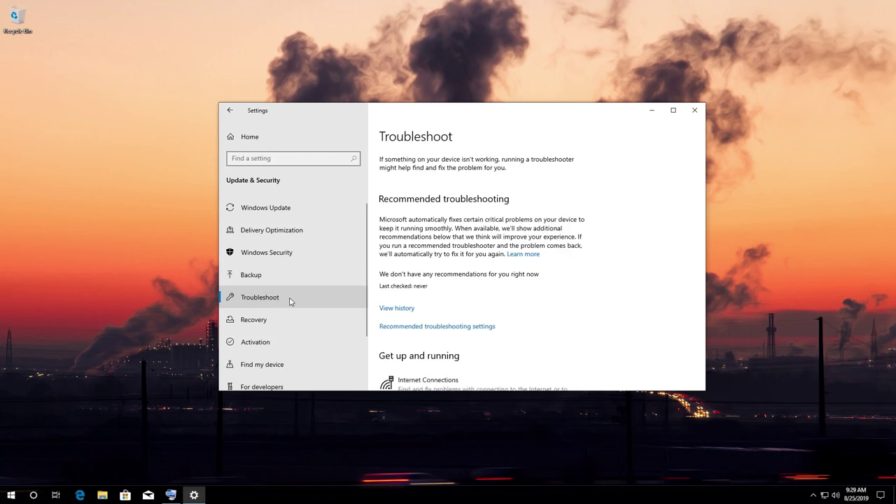
pyautogui.scroll(-1, 458, 308)
pyautogui.scroll(-3, 458, 308)
pyautogui.scroll(-1, 457, 308)
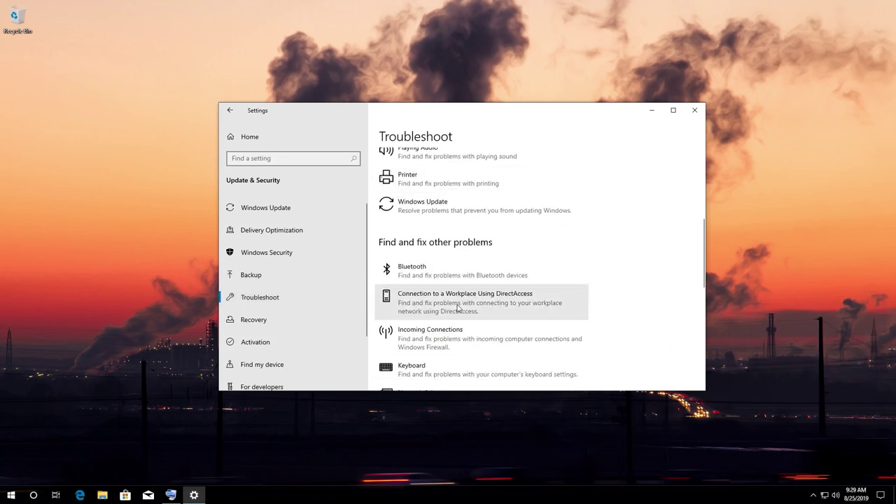
pyautogui.scroll(-2, 458, 308)
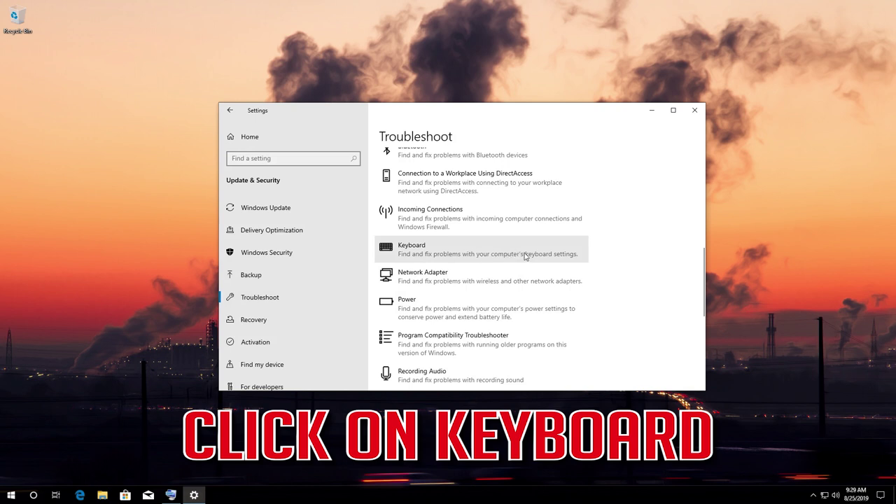
pyautogui.click(486, 256)
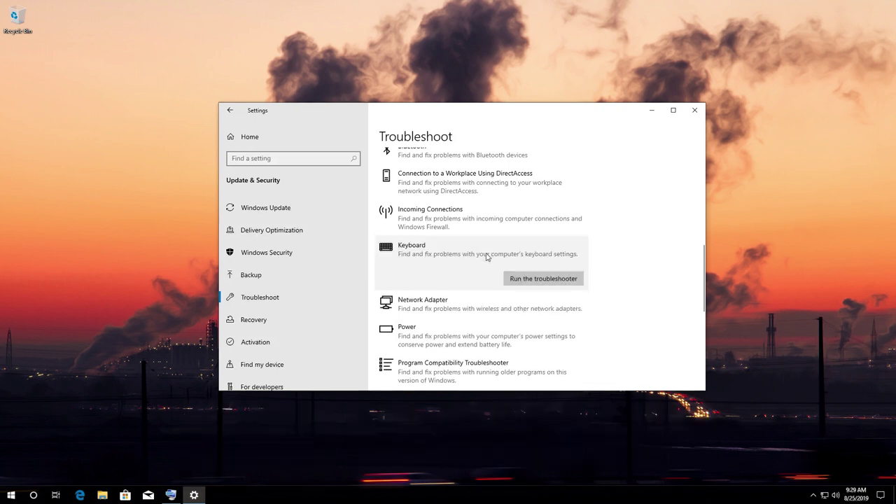
pyautogui.click(561, 278)
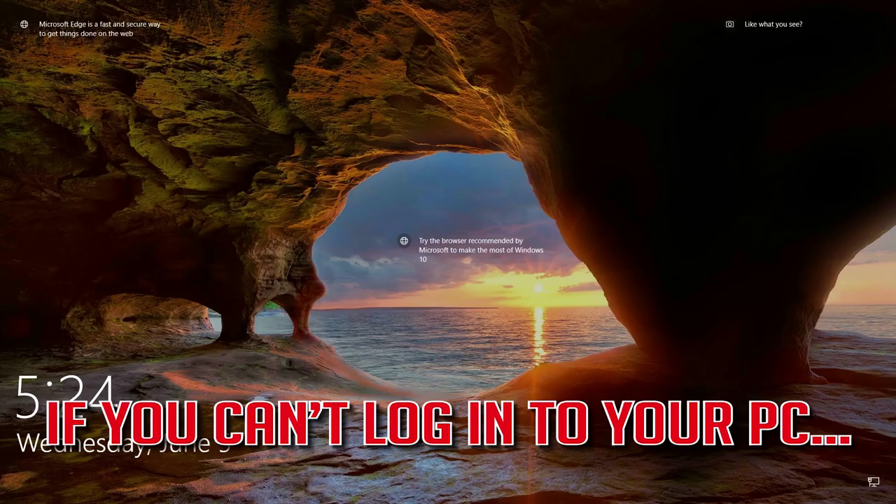
# Step: Swipe past the lock screen and launch the On-Screen Keyboard from the Ease of Access menu
pyautogui.moveTo(401, 467); pyautogui.dragTo(357, 3)
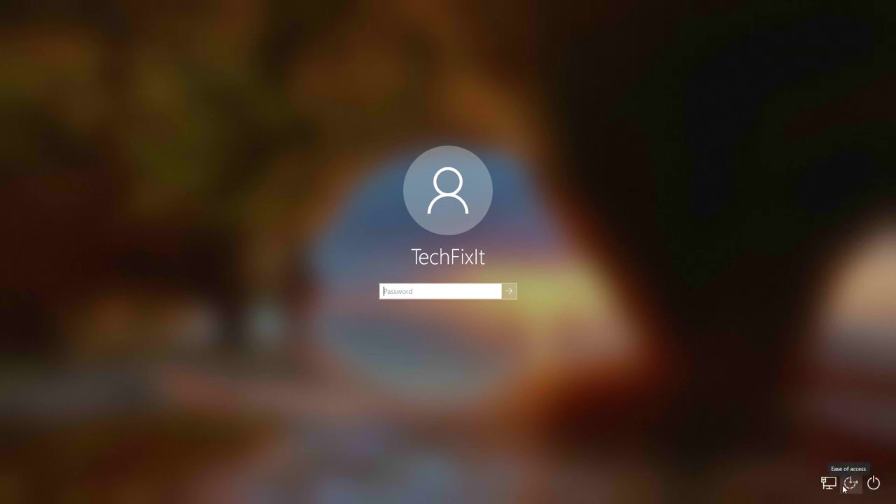
pyautogui.click(846, 487)
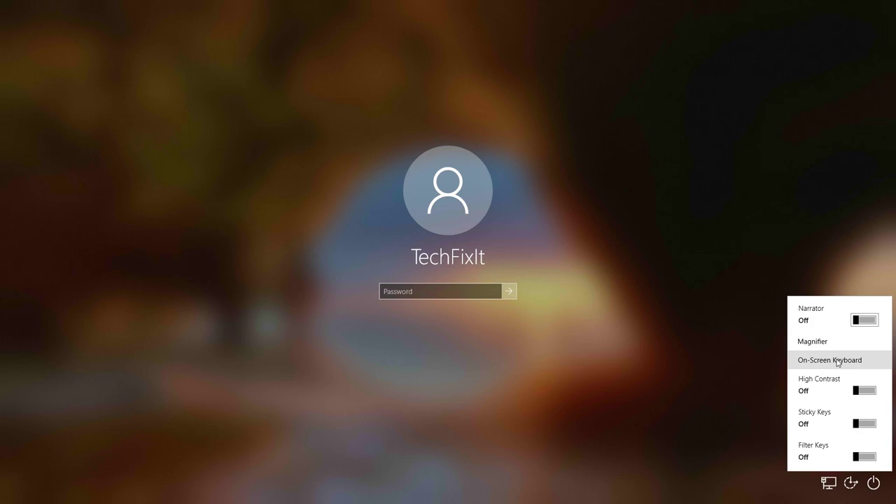
pyautogui.click(837, 361)
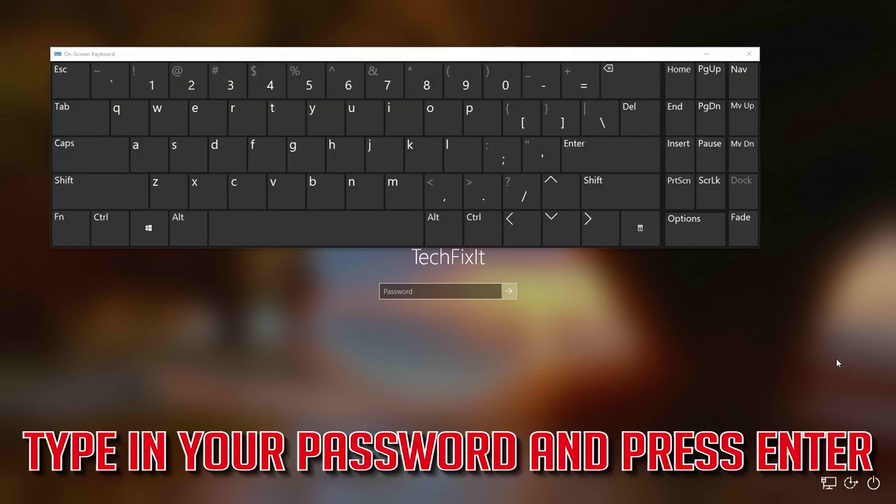
# Step: Enter the account password with the On-Screen Keyboard and sign in to the desktop
pyautogui.click(453, 288)
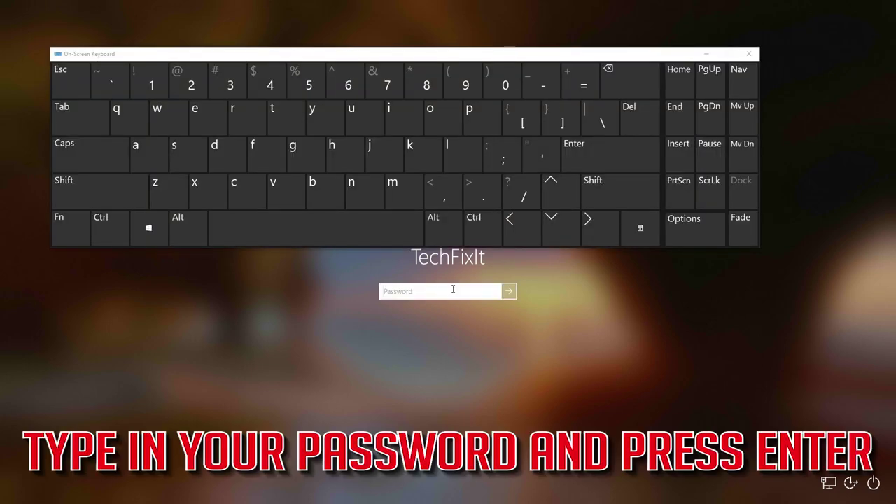
pyautogui.click(485, 126)
pyautogui.click(152, 160)
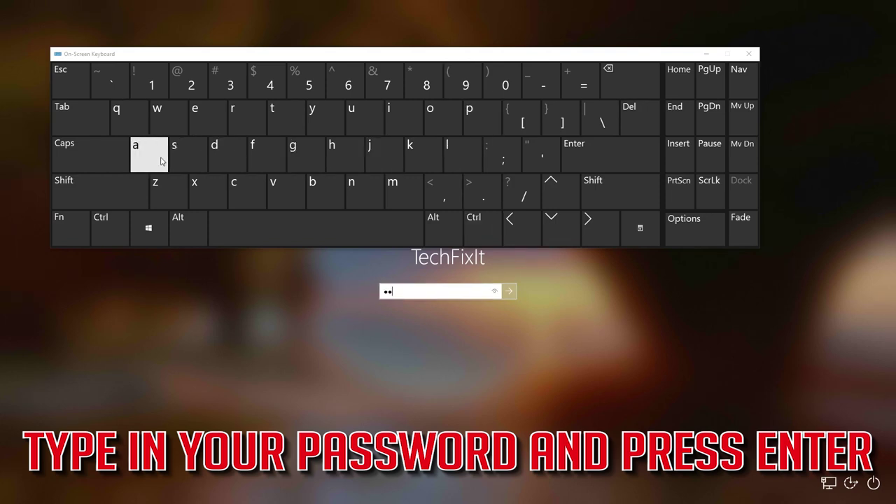
pyautogui.click(163, 120)
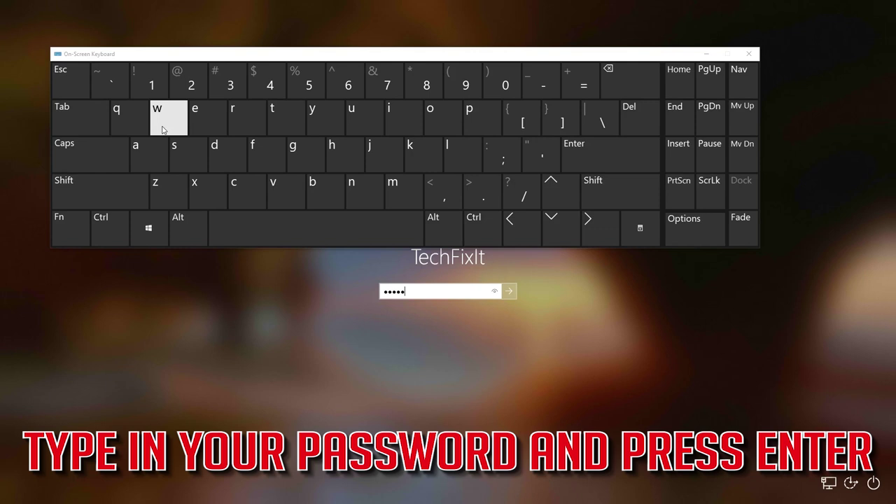
pyautogui.click(431, 123)
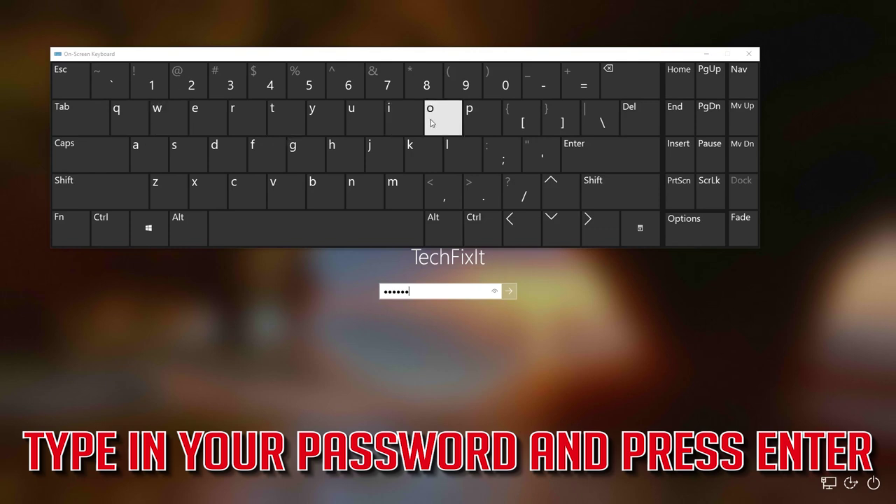
pyautogui.click(254, 133)
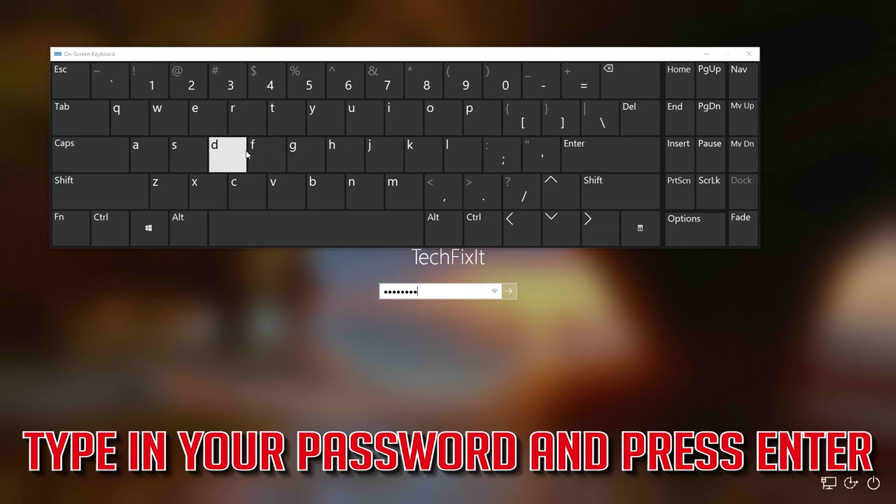
pyautogui.click(506, 292)
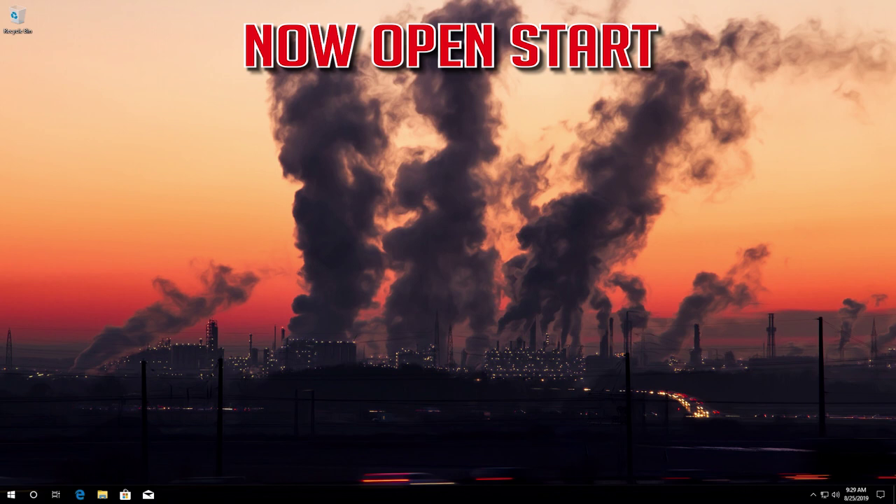
# Step: Reopen Settings, go to Ease of Access, and scroll the left pane to Interaction
pyautogui.click(10, 495)
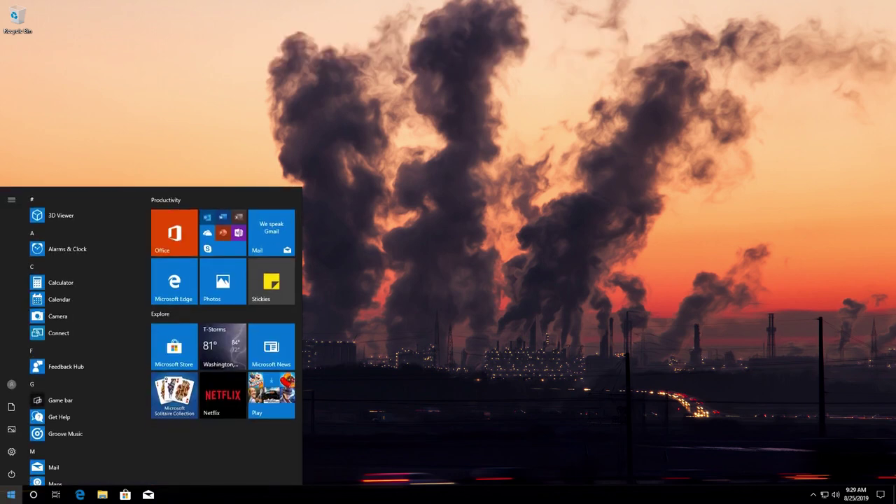
pyautogui.click(10, 451)
pyautogui.click(10, 451)
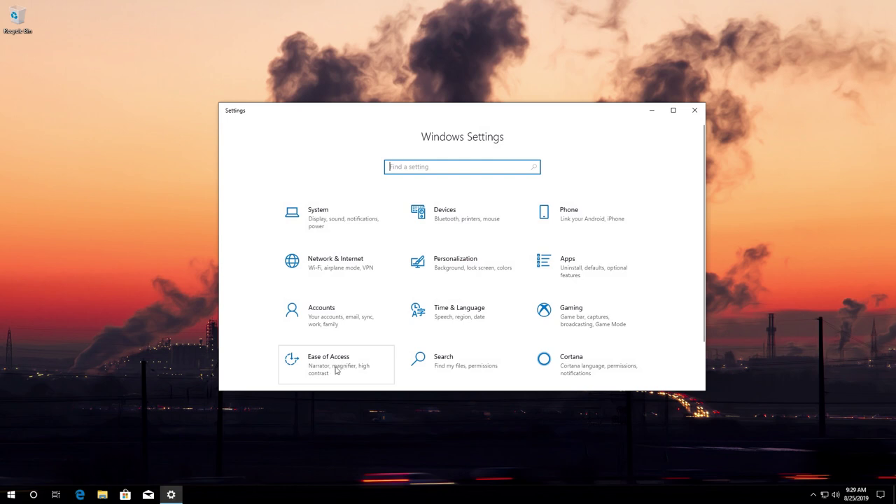
pyautogui.click(336, 369)
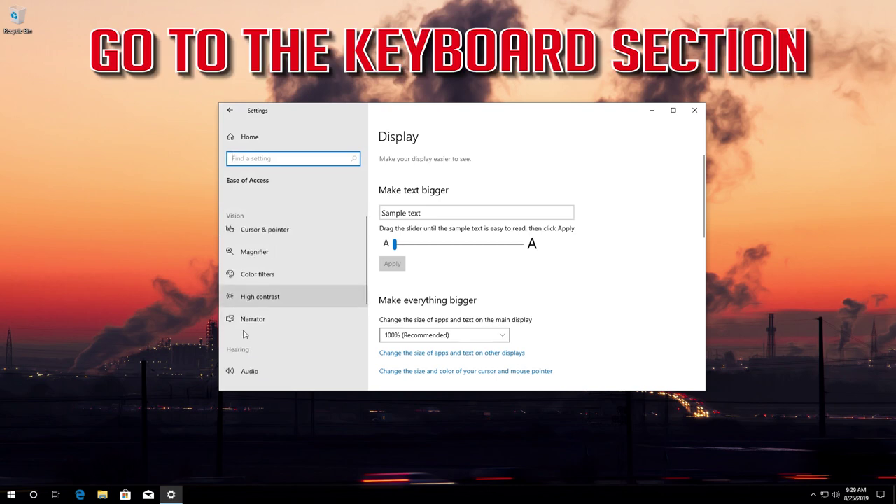
pyautogui.scroll(-3, 244, 332)
pyautogui.scroll(-3, 243, 334)
pyautogui.scroll(-1, 244, 334)
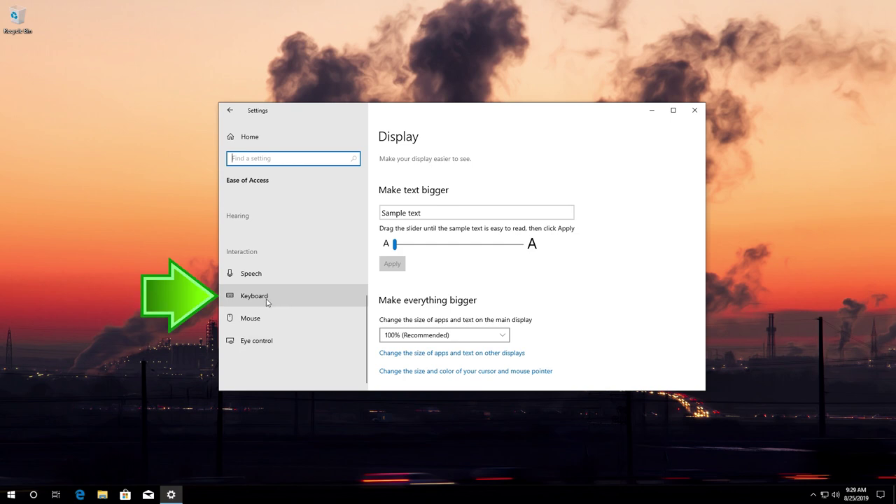
# Step: Switch 'Use the On-Screen Keyboard' On, then minimise Settings and reposition the keyboard
pyautogui.click(267, 303)
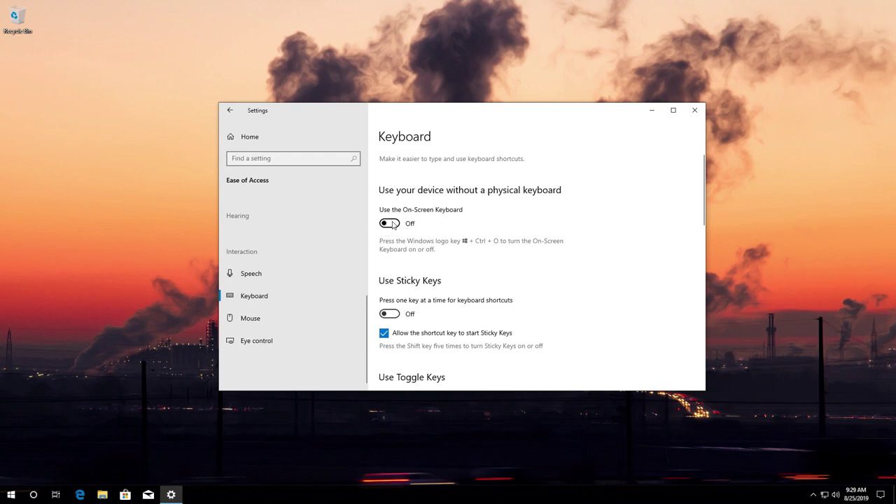
pyautogui.click(393, 225)
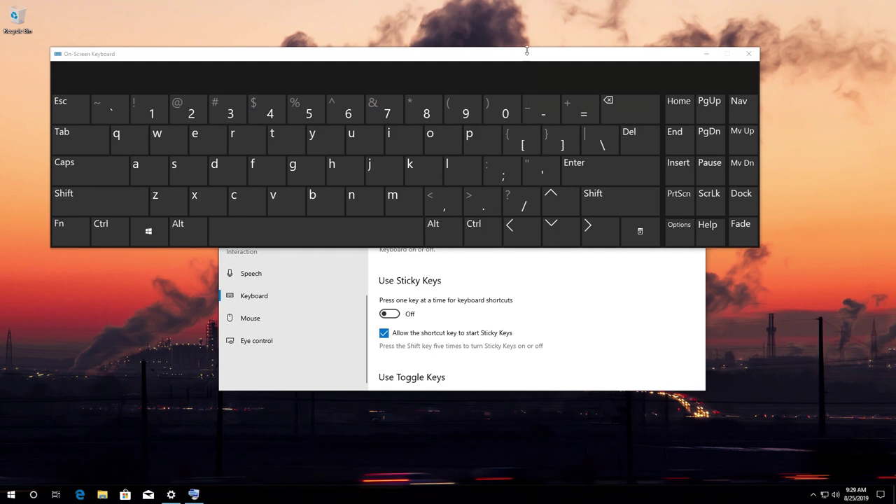
pyautogui.moveTo(528, 55); pyautogui.dragTo(560, 268)
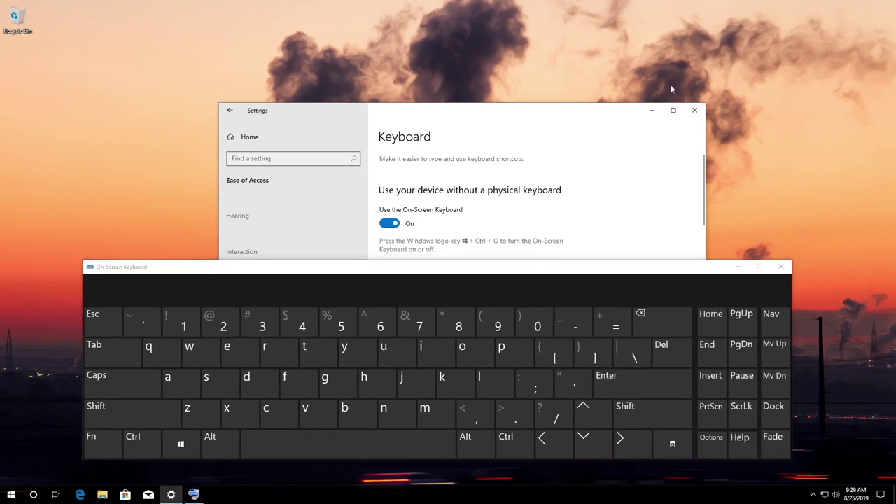
pyautogui.click(651, 110)
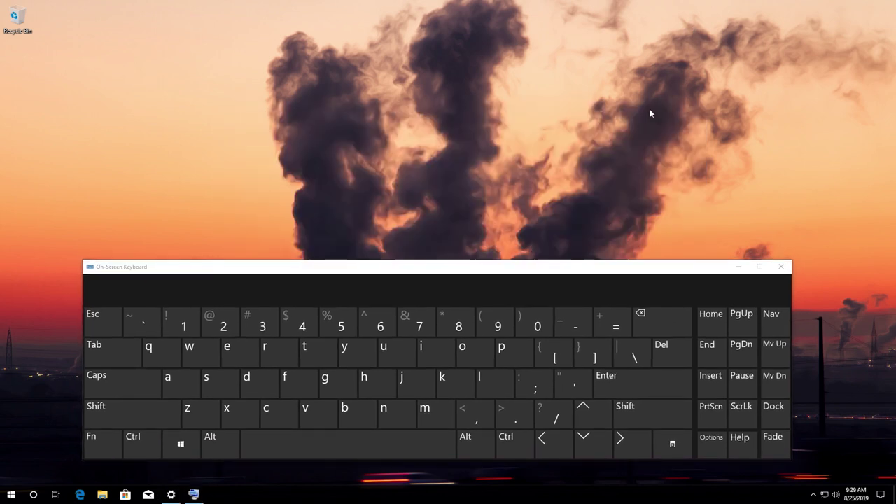
pyautogui.moveTo(152, 268)
pyautogui.mouseDown()
pyautogui.moveTo(402, 263)
pyautogui.moveTo(328, 273)
pyautogui.moveTo(337, 273)
pyautogui.mouseUp()
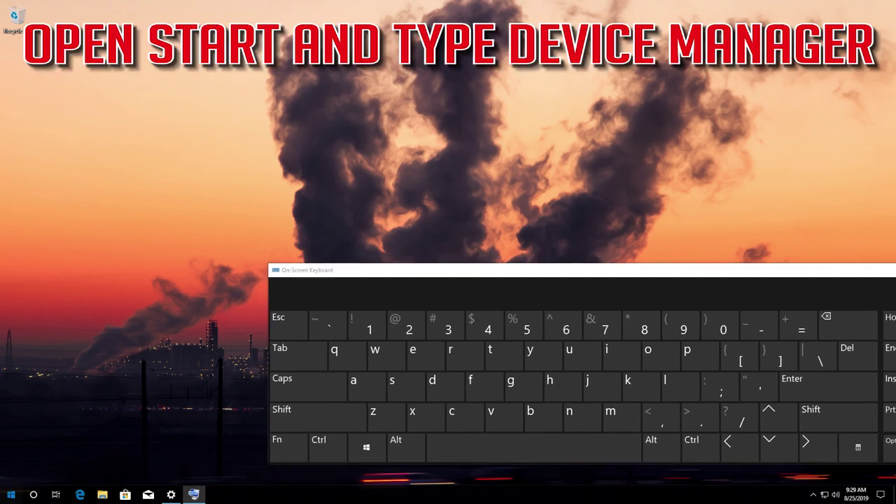
# Step: Search Start for 'device manager' with the On-Screen Keyboard and open Device Manager
pyautogui.click(12, 494)
pyautogui.click(443, 367)
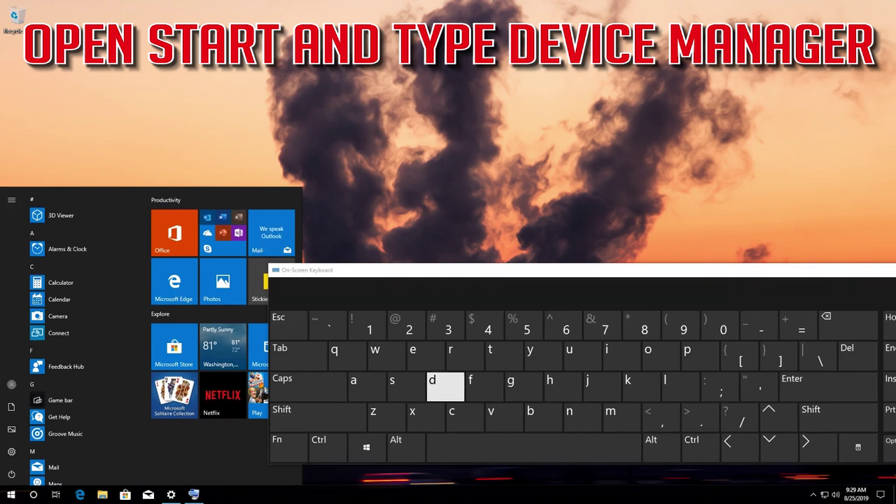
pyautogui.click(413, 352)
pyautogui.click(490, 411)
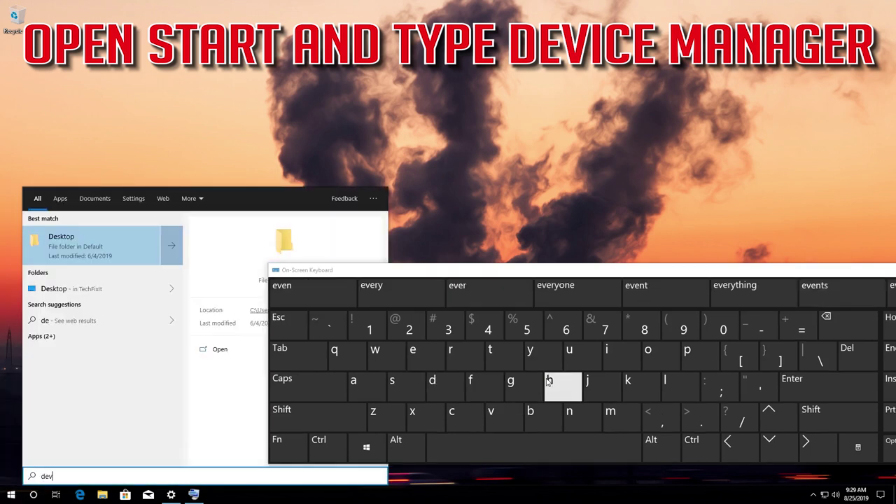
pyautogui.click(622, 353)
pyautogui.click(451, 413)
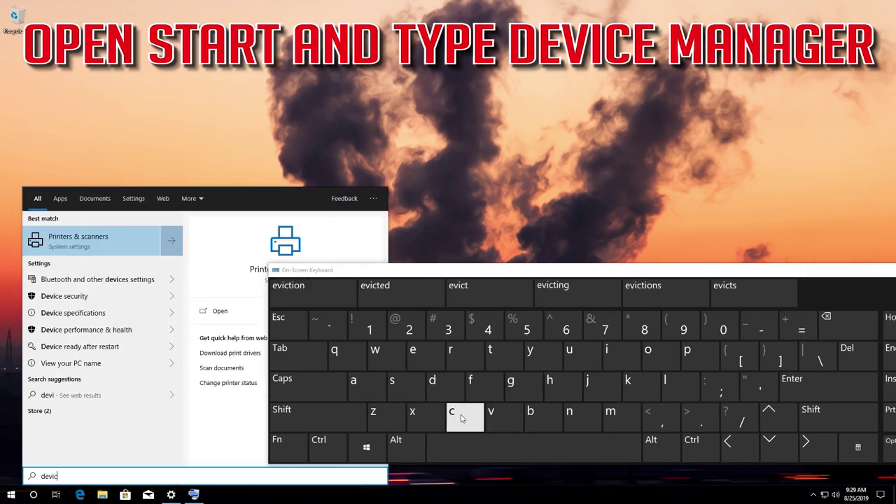
pyautogui.click(425, 367)
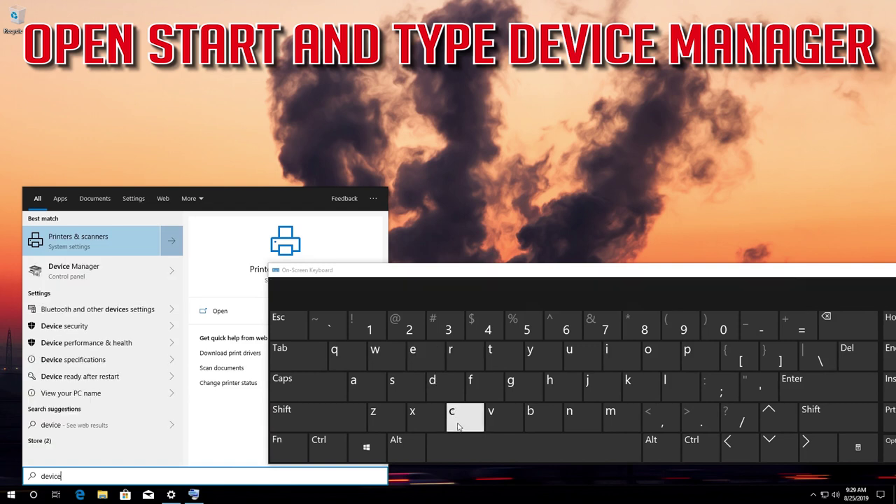
pyautogui.click(487, 460)
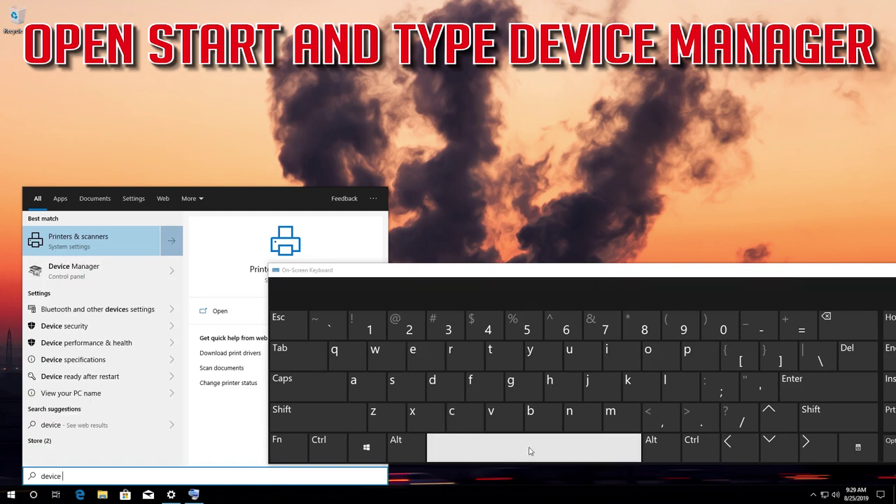
pyautogui.click(610, 413)
pyautogui.click(369, 391)
pyautogui.click(569, 414)
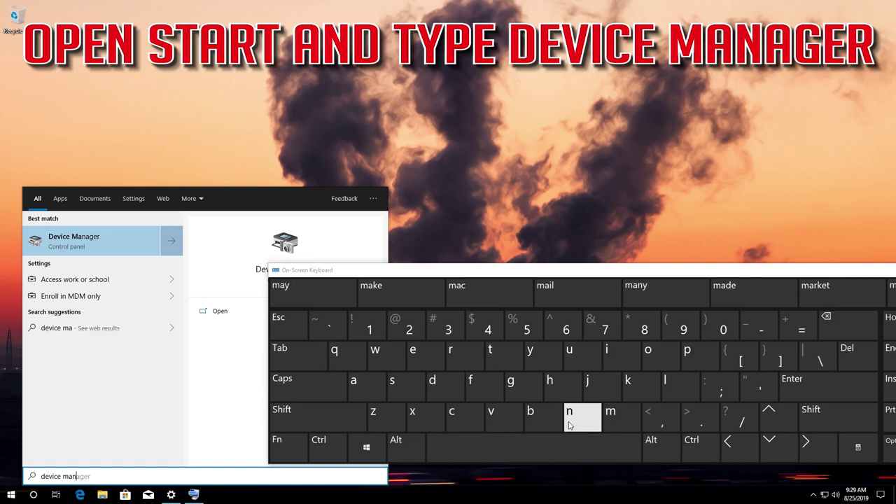
pyautogui.click(362, 386)
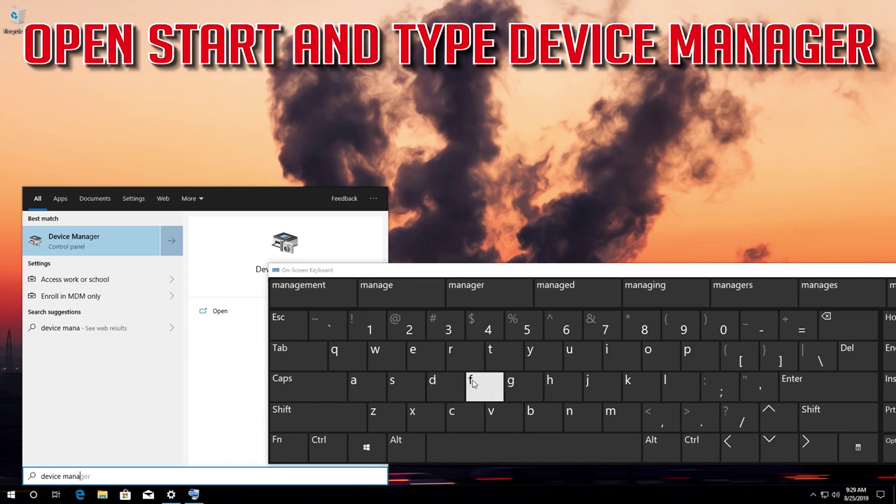
pyautogui.click(514, 385)
pyautogui.click(437, 359)
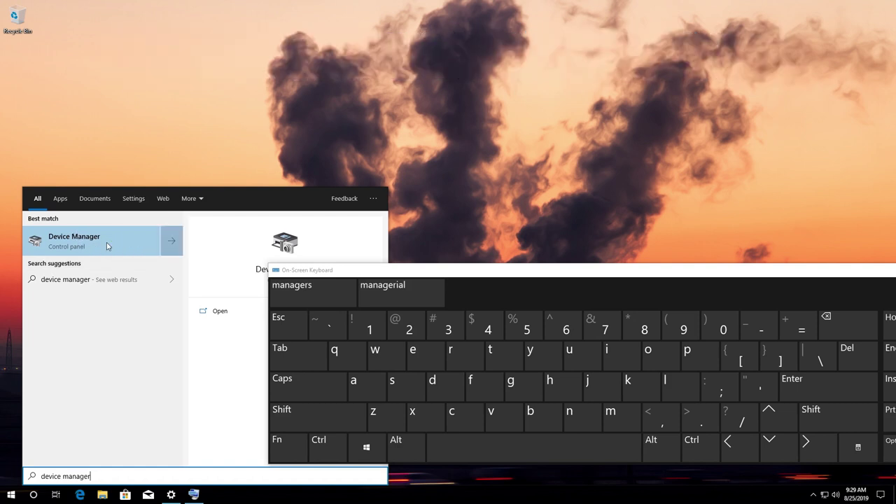
pyautogui.click(106, 242)
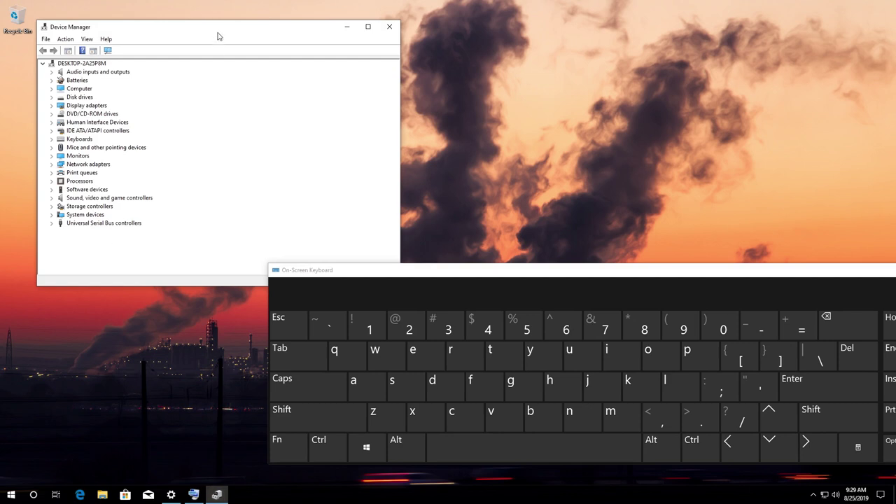
# Step: Centre the Device Manager window and tuck the On-Screen Keyboard out of the way
pyautogui.moveTo(219, 34); pyautogui.dragTo(309, 74)
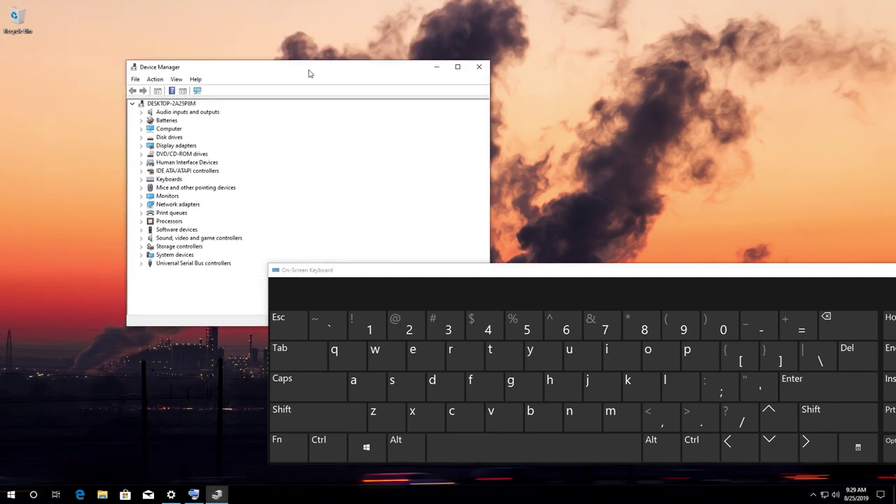
pyautogui.moveTo(801, 280); pyautogui.dragTo(690, 276)
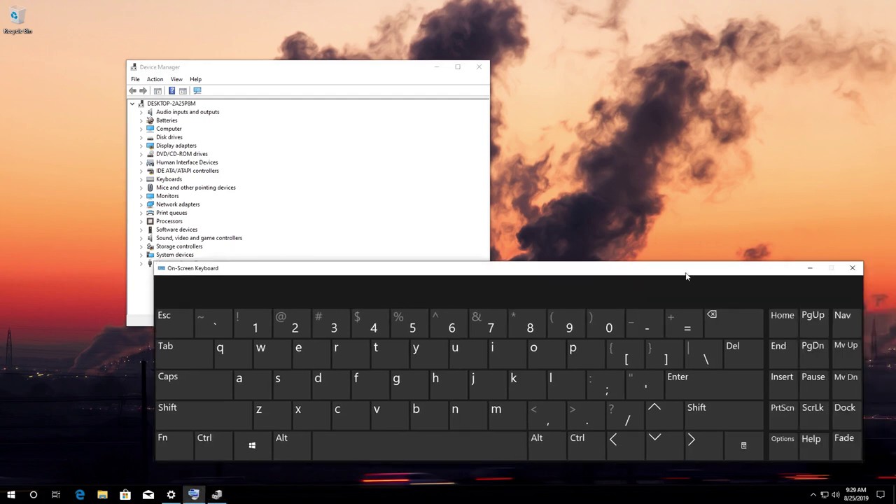
pyautogui.click(810, 270)
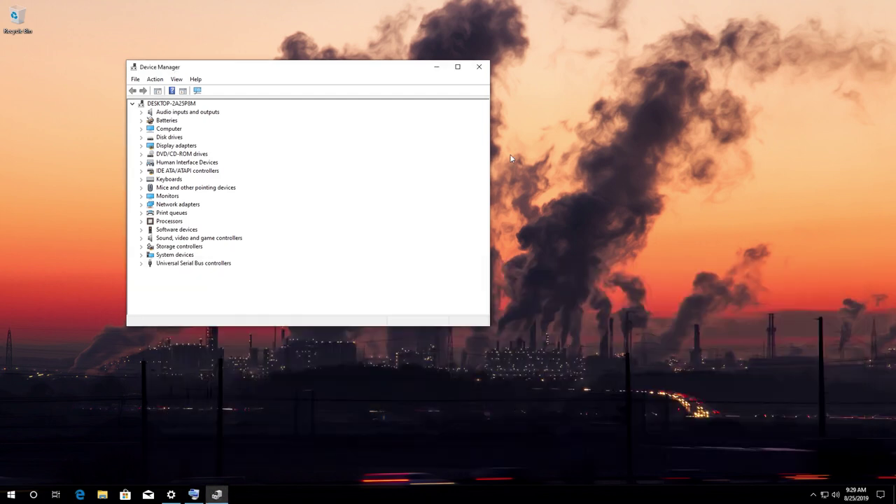
pyautogui.moveTo(383, 67)
pyautogui.mouseDown()
pyautogui.moveTo(560, 126)
pyautogui.moveTo(554, 101)
pyautogui.mouseUp()
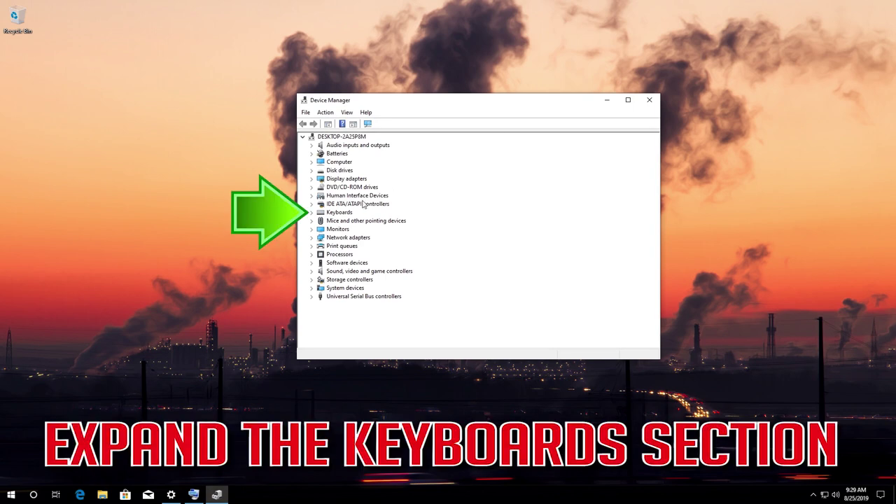
# Step: Expand Keyboards and select the Standard PS/2 Keyboard device
pyautogui.click(344, 215)
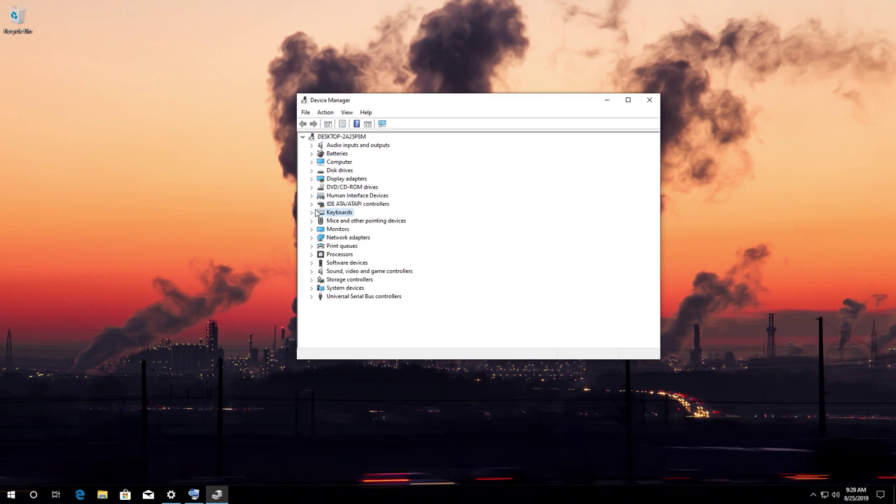
pyautogui.click(312, 212)
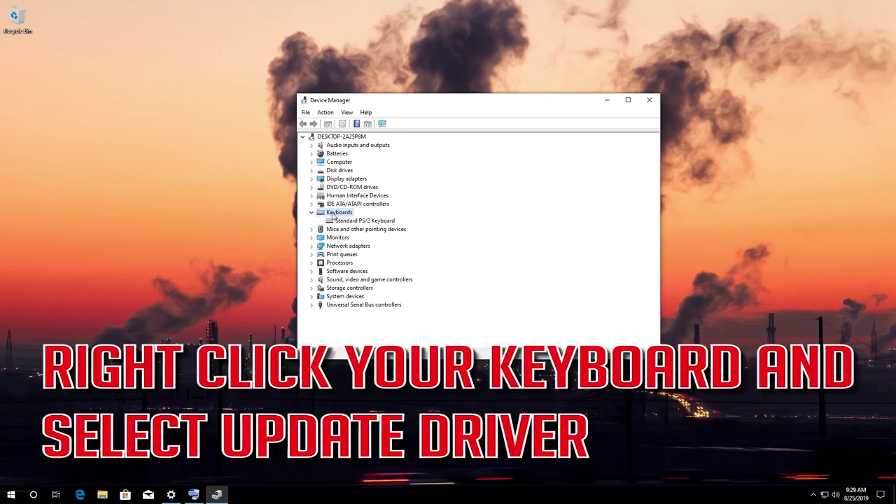
pyautogui.click(338, 221)
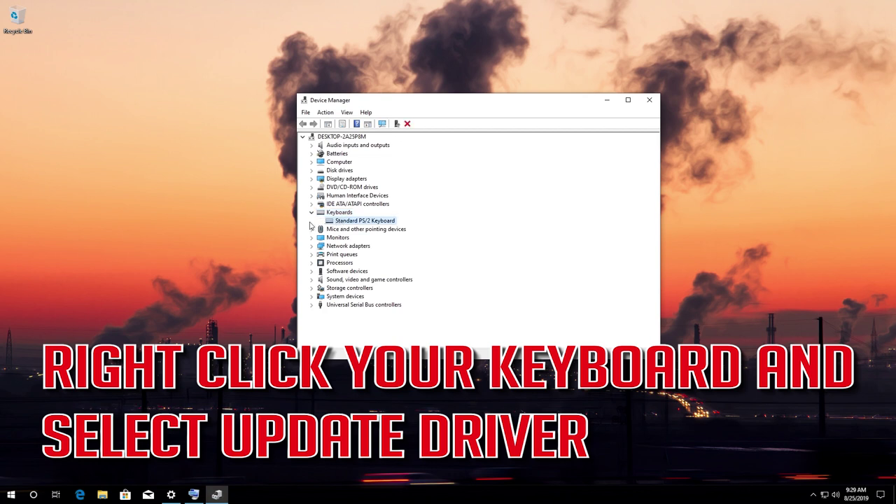
# Step: Reinstall the Standard PS/2 Keyboard driver from the local driver list and restart the PC
pyautogui.rightClick(368, 223)
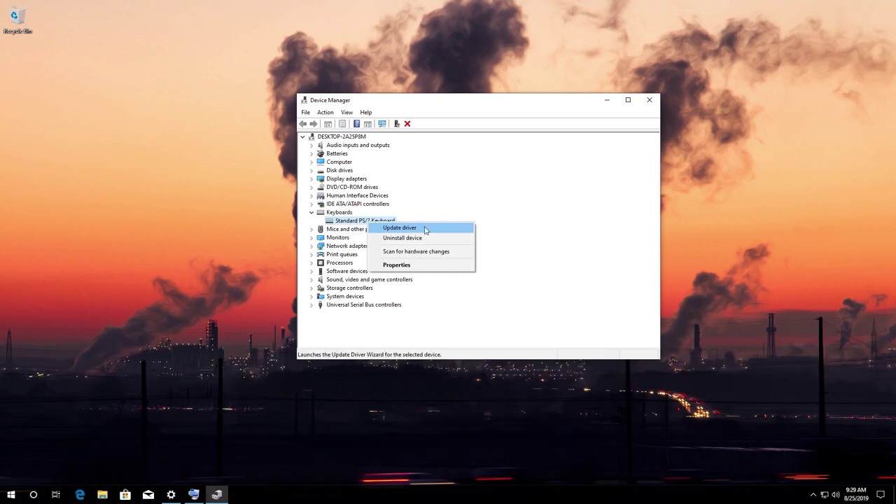
pyautogui.click(423, 232)
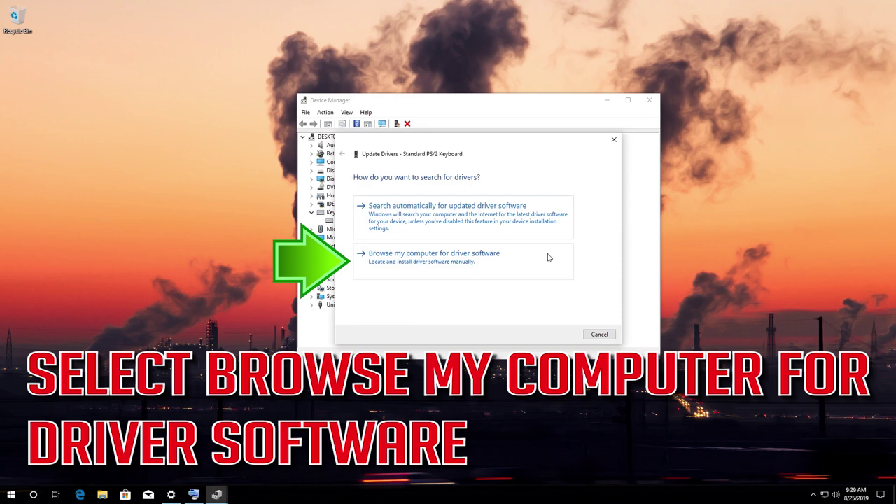
pyautogui.click(461, 265)
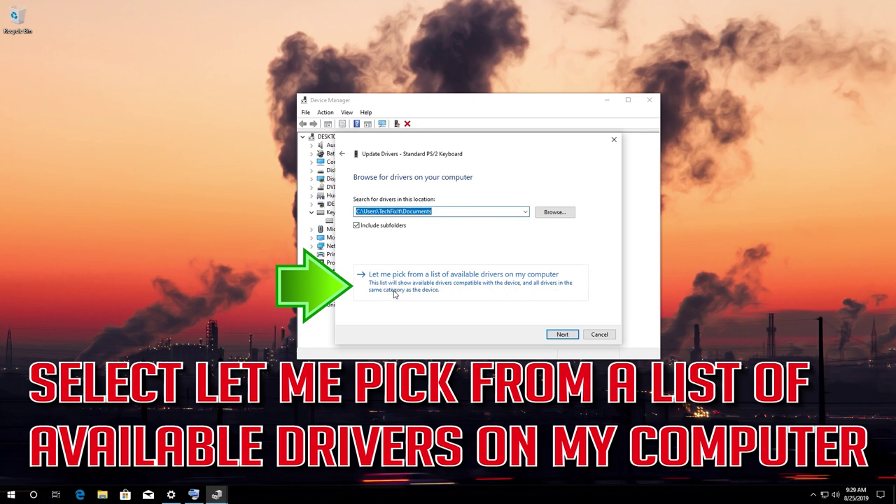
pyautogui.click(461, 290)
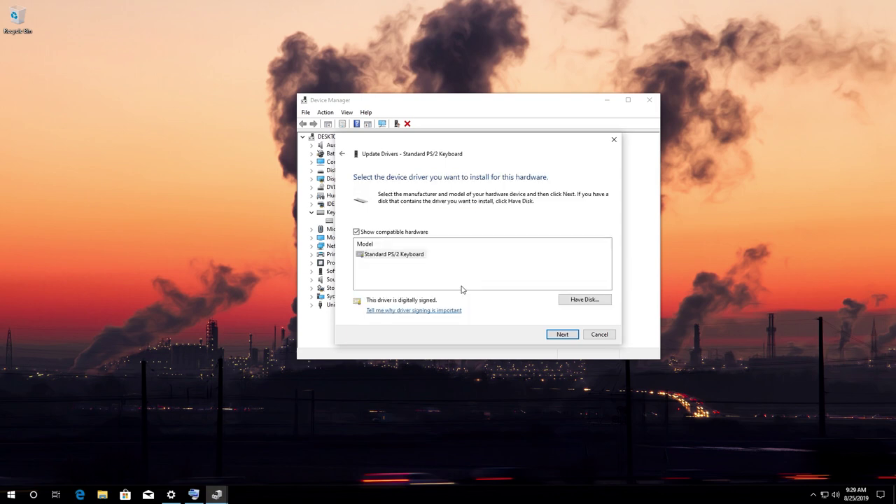
pyautogui.click(393, 255)
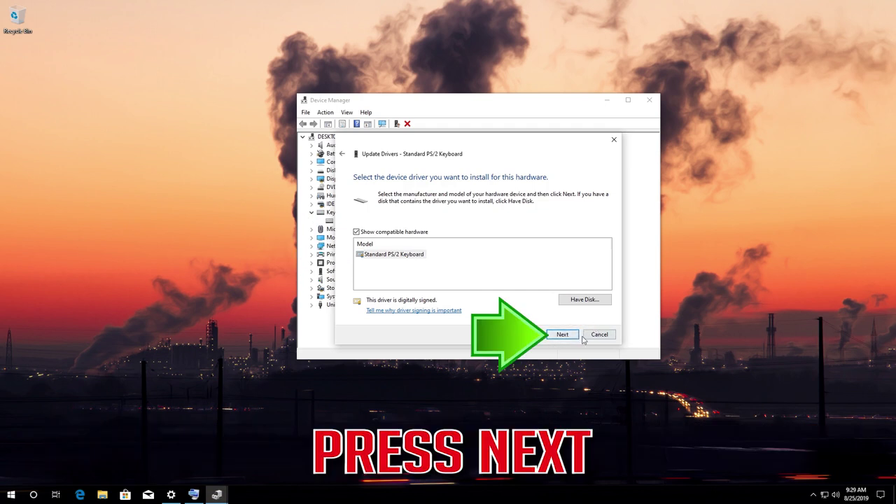
pyautogui.click(574, 337)
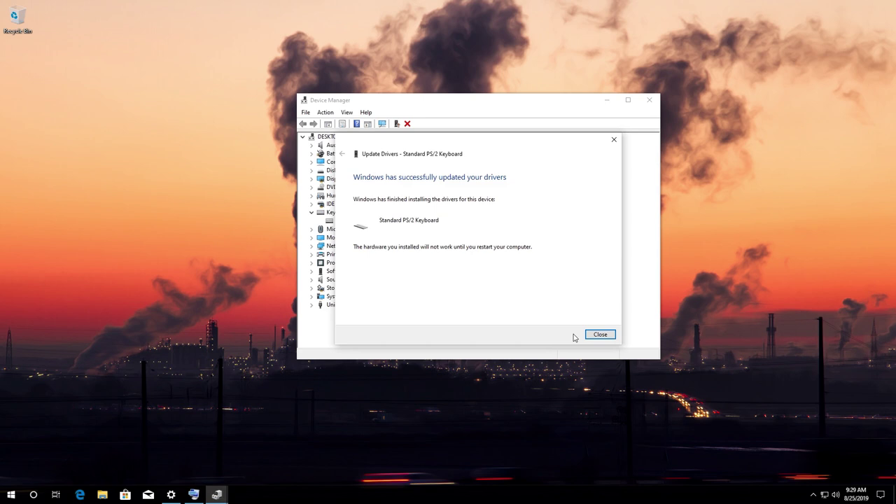
pyautogui.click(610, 335)
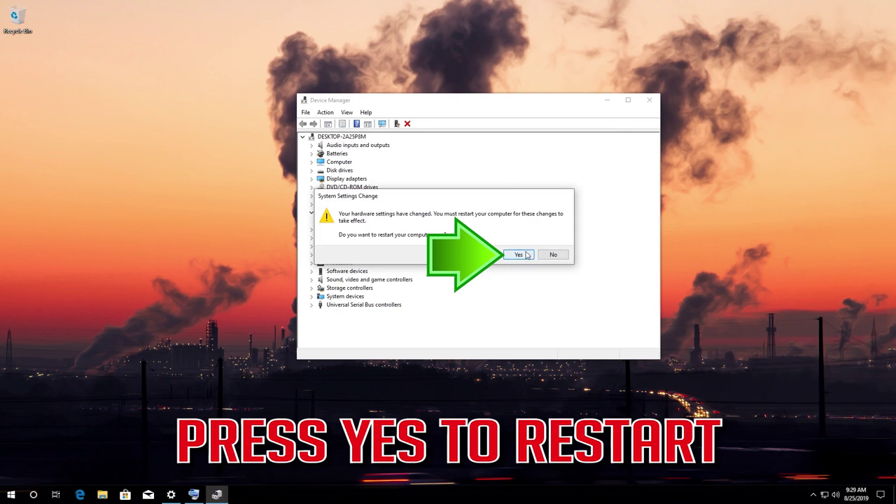
pyautogui.click(527, 255)
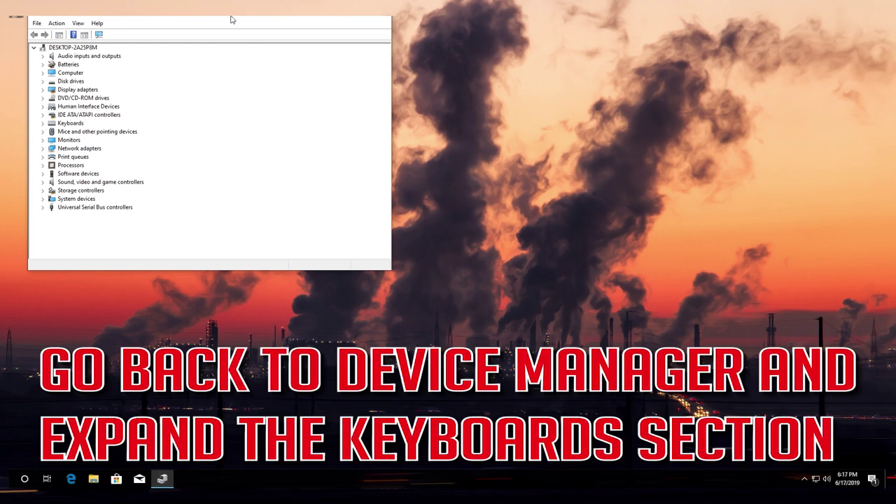
# Step: Uninstall the Standard PS/2 Keyboard device under Keyboards and accept the restart prompt
pyautogui.moveTo(233, 17); pyautogui.dragTo(477, 115)
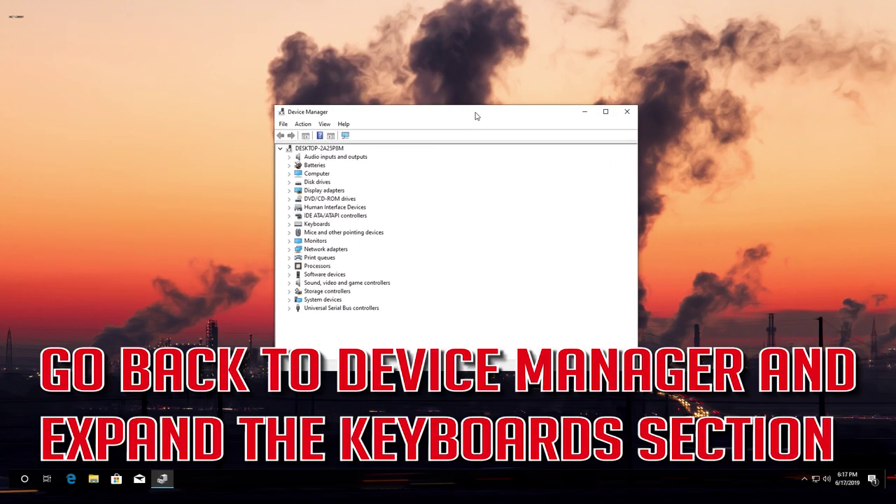
pyautogui.click(288, 224)
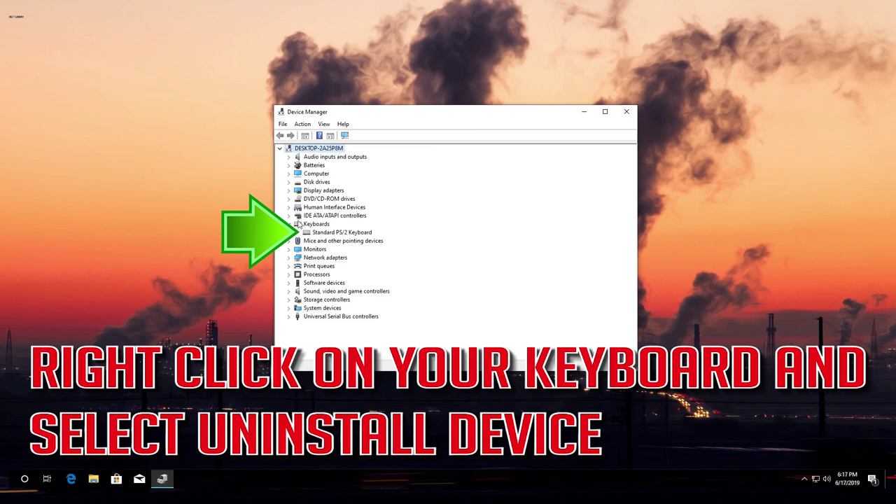
pyautogui.click(327, 233)
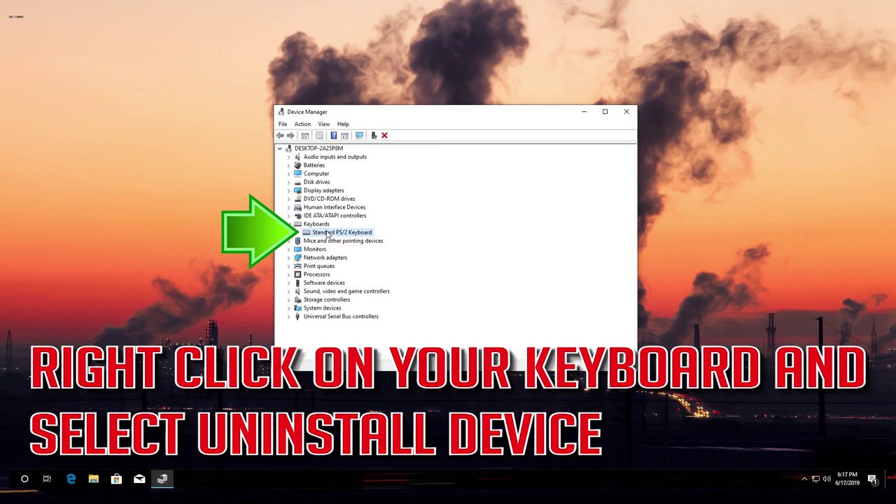
pyautogui.rightClick(327, 234)
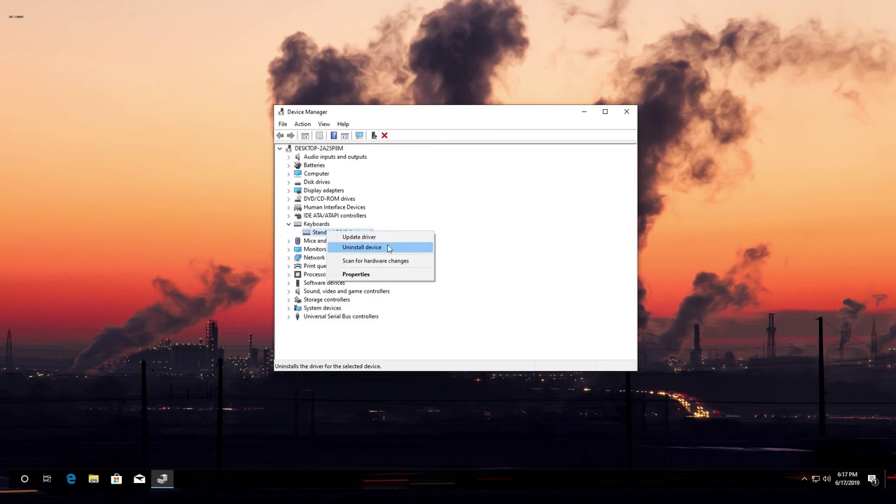
pyautogui.click(387, 248)
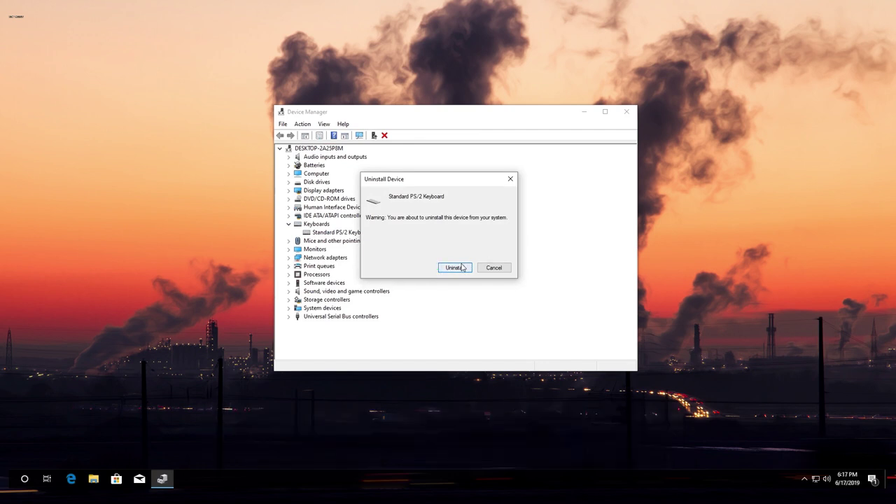
pyautogui.click(462, 267)
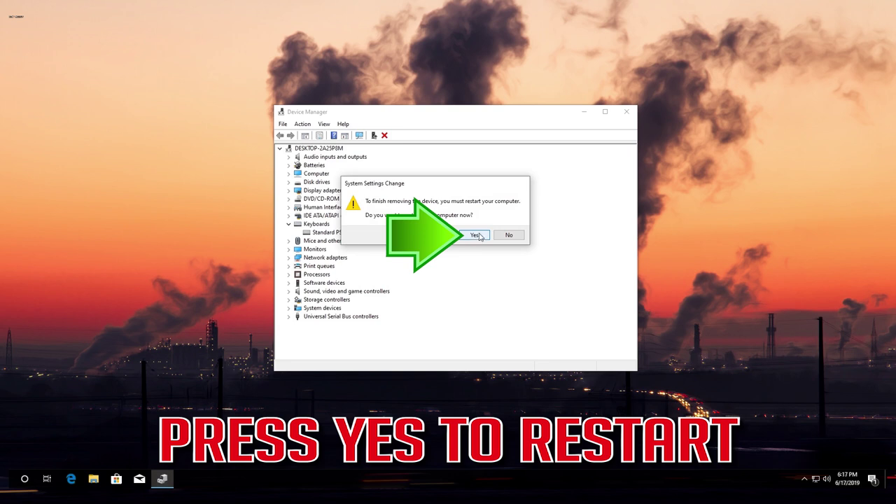
pyautogui.click(476, 235)
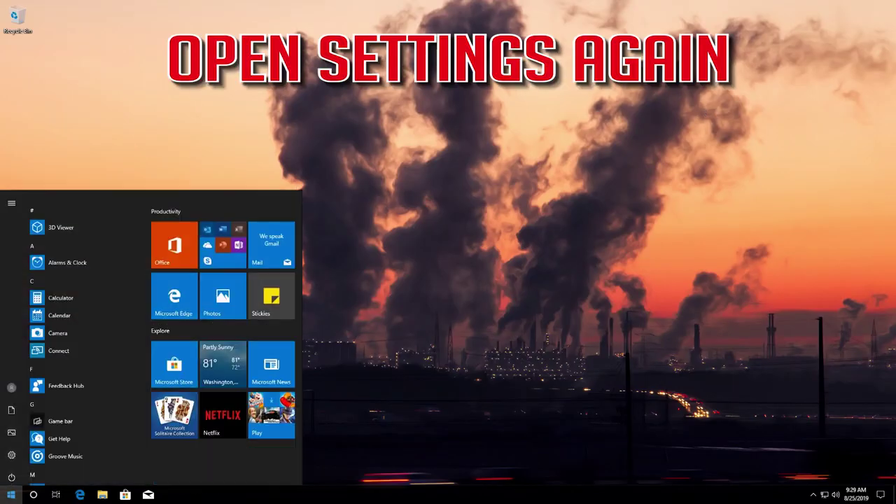
# Step: Go to the Ease of Access Keyboard page in Windows Settings
pyautogui.click(12, 453)
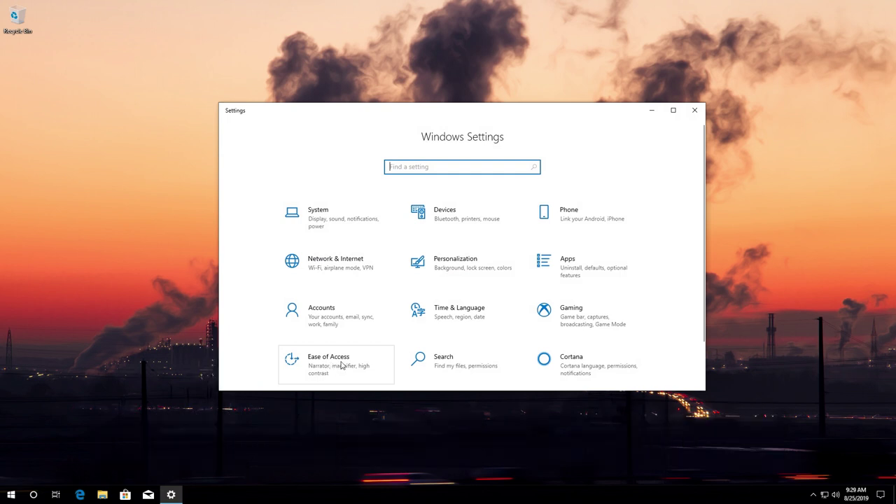
pyautogui.click(340, 365)
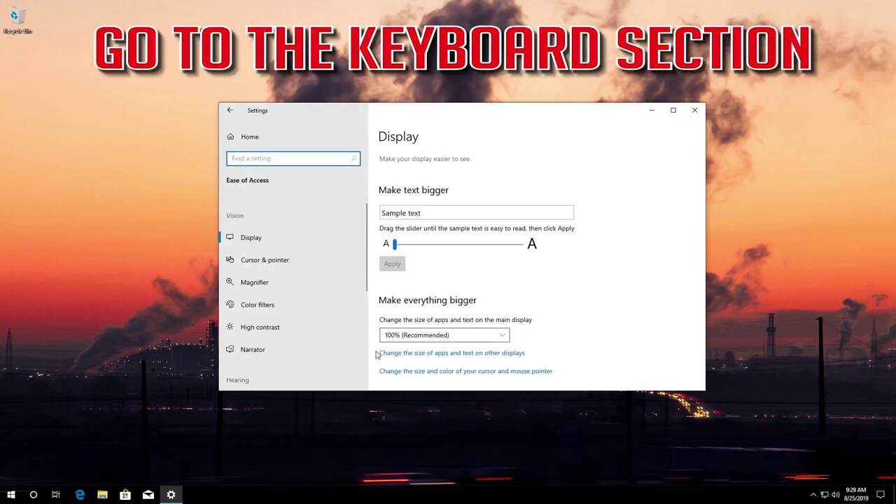
pyautogui.scroll(-1, 276, 328)
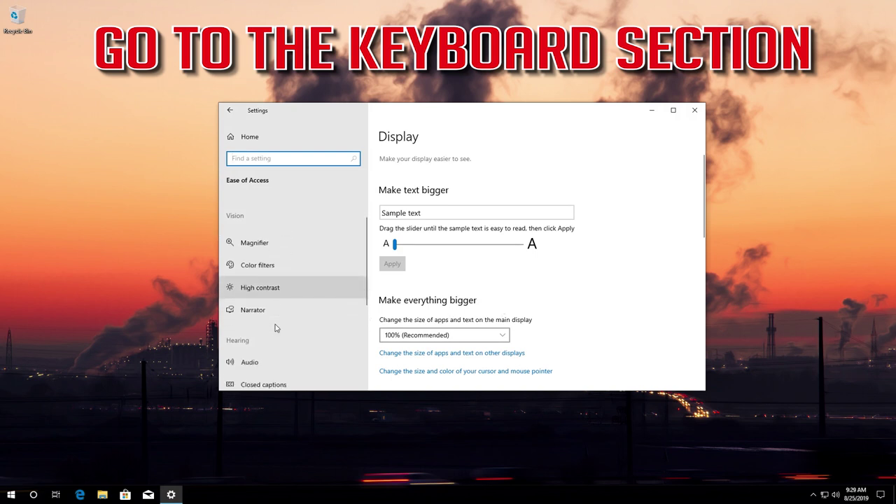
pyautogui.scroll(-1, 276, 329)
pyautogui.scroll(-1, 275, 329)
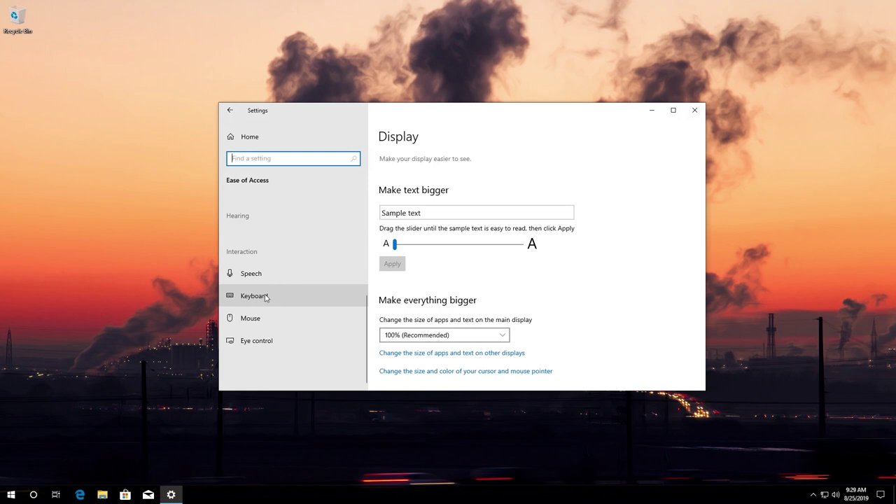
pyautogui.click(266, 296)
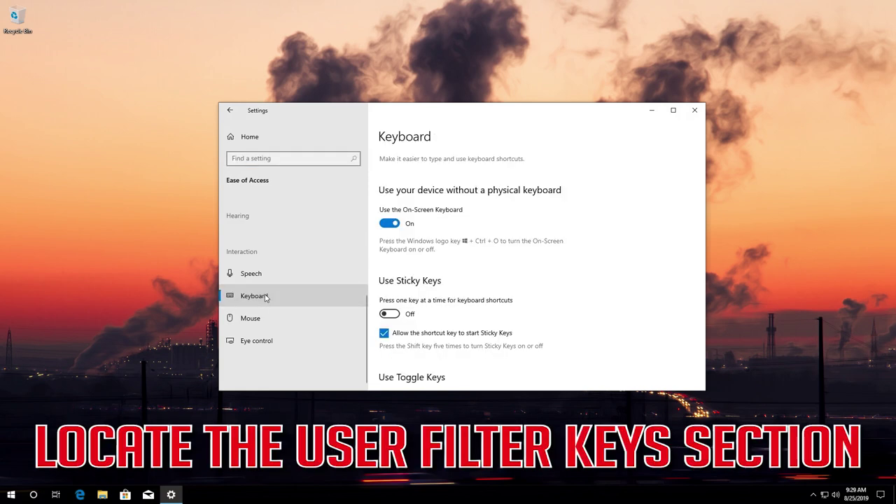
# Step: Switch Use Filter Keys to Off and close Settings
pyautogui.scroll(-1, 524, 315)
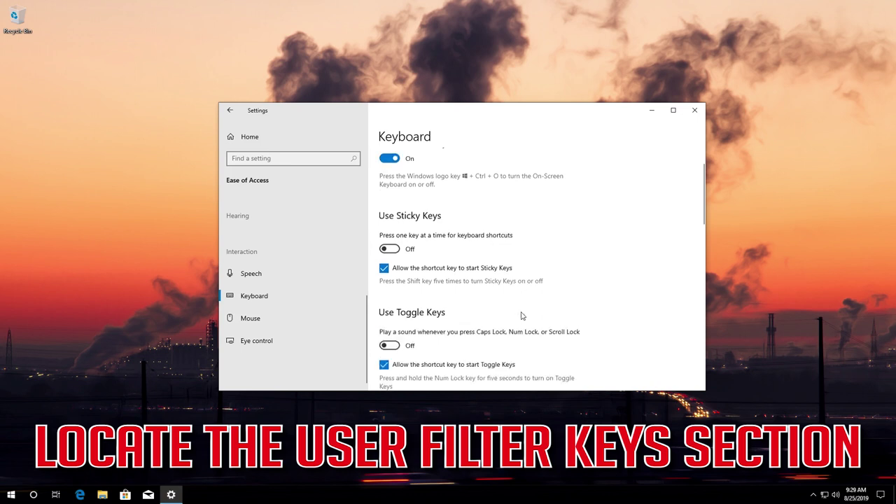
pyautogui.scroll(-2, 521, 316)
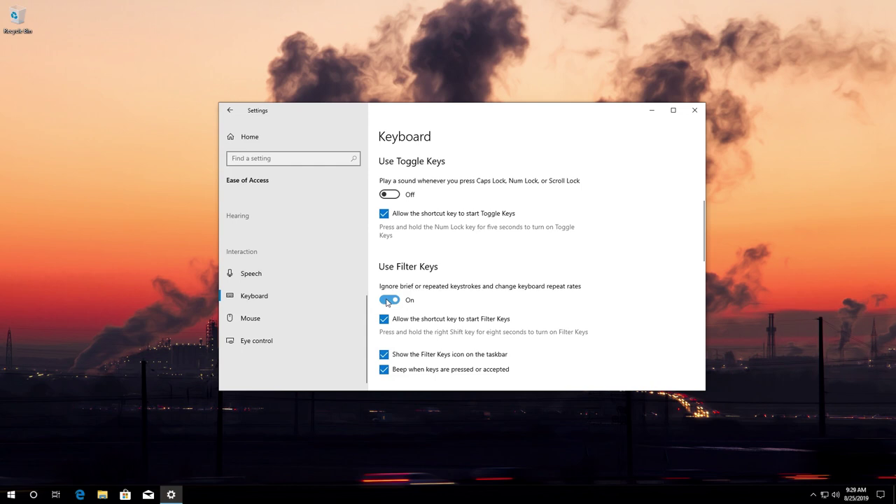
pyautogui.click(389, 300)
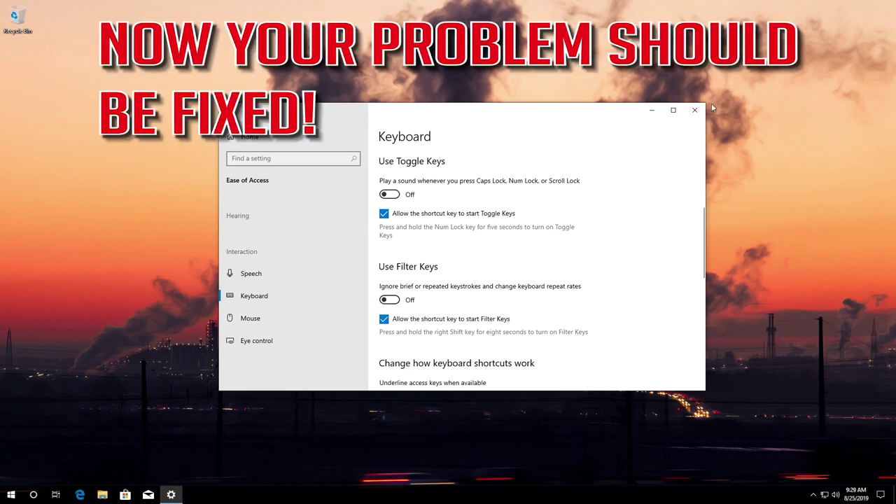
pyautogui.click(694, 110)
# Step: Open Notepad from a 'note' search and type 'dadad' as a test
pyautogui.press('super')
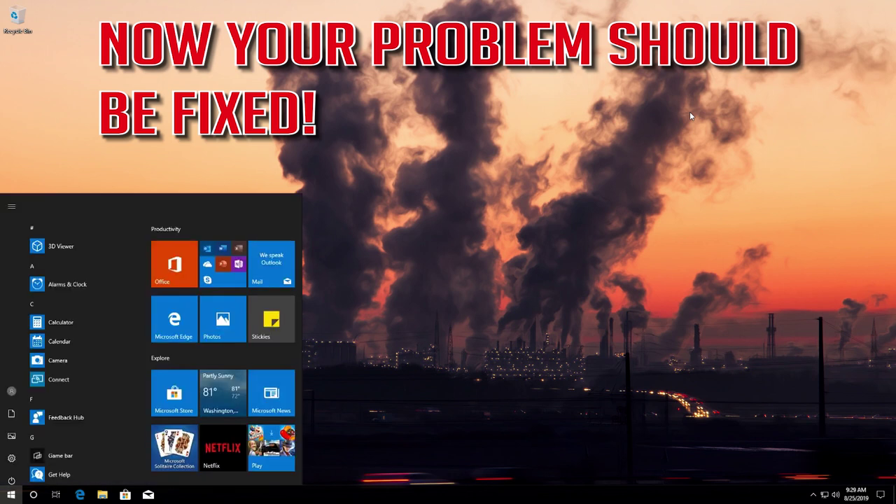
pyautogui.write('note')
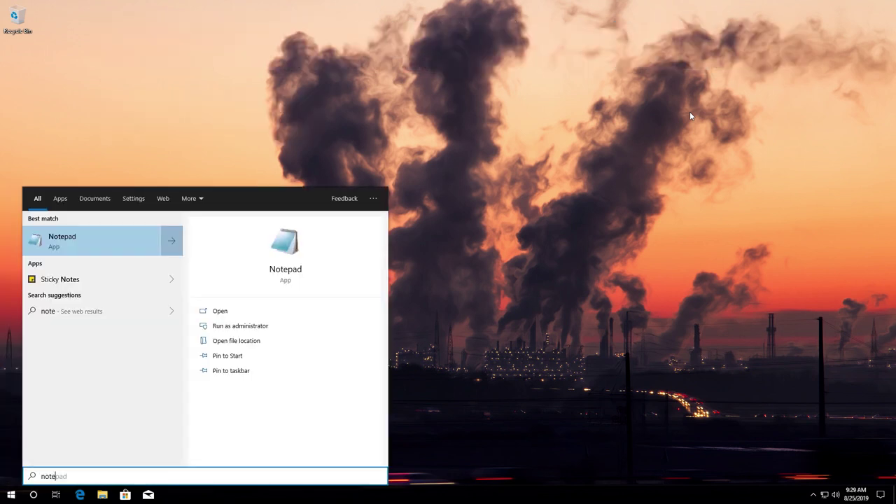
pyautogui.press('Return')
pyautogui.write('dadad')
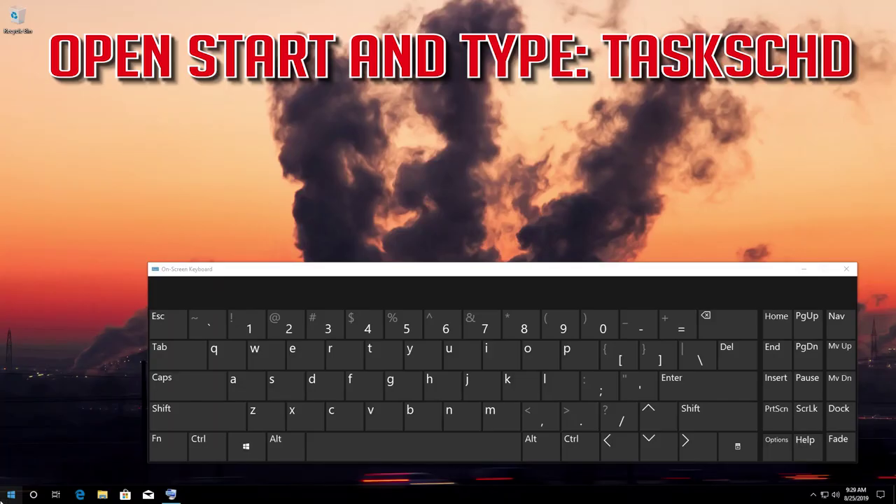
# Step: Search 'task scheduler' with the On-Screen Keyboard and launch Task Scheduler
pyautogui.click(11, 494)
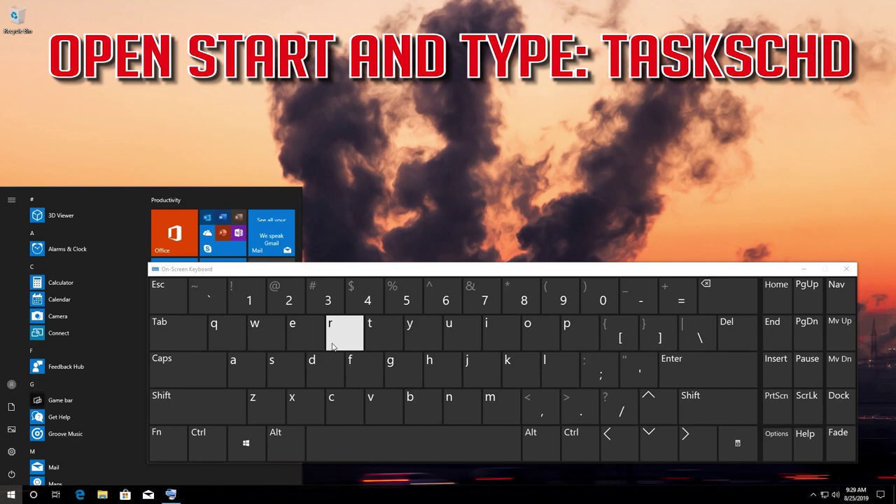
pyautogui.click(372, 334)
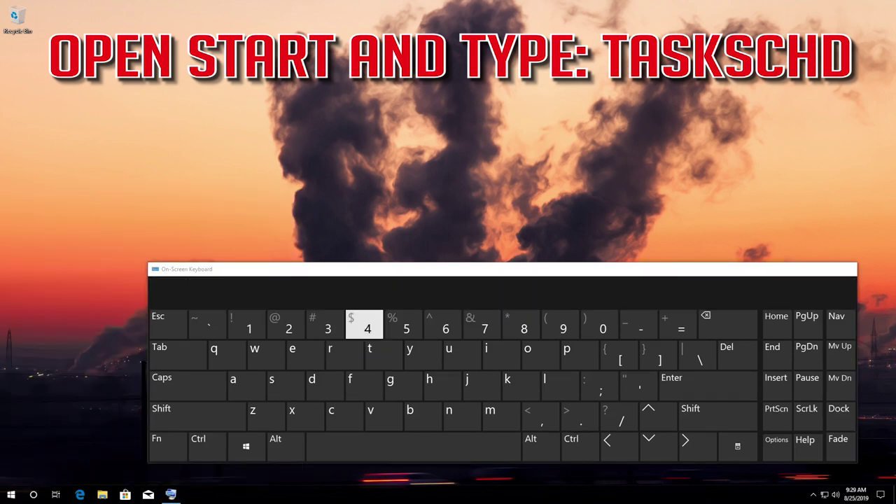
pyautogui.click(250, 381)
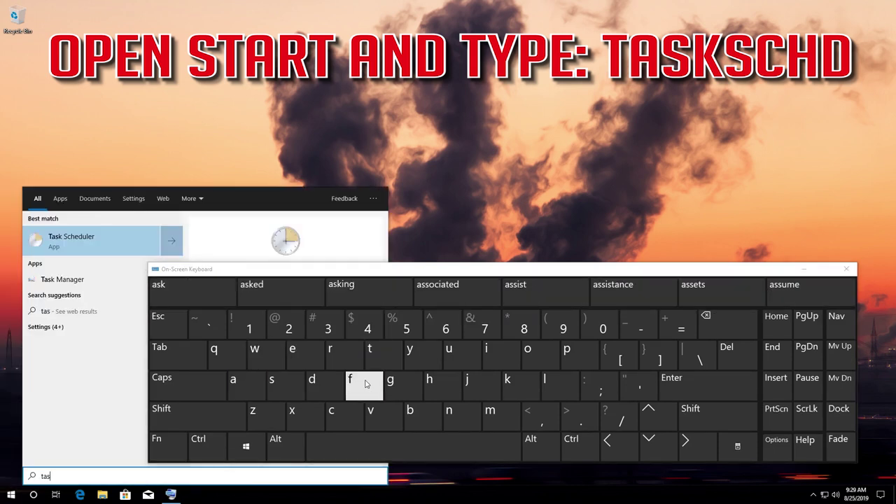
pyautogui.click(528, 382)
pyautogui.click(423, 439)
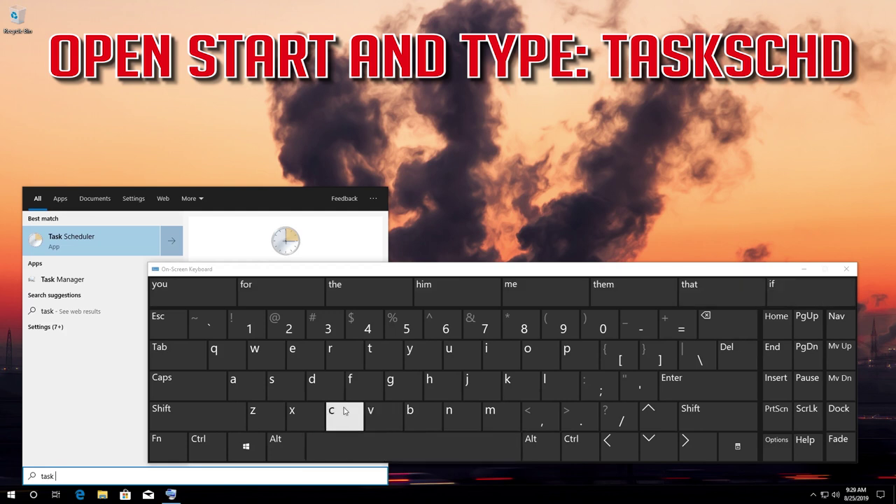
pyautogui.click(273, 382)
pyautogui.click(331, 410)
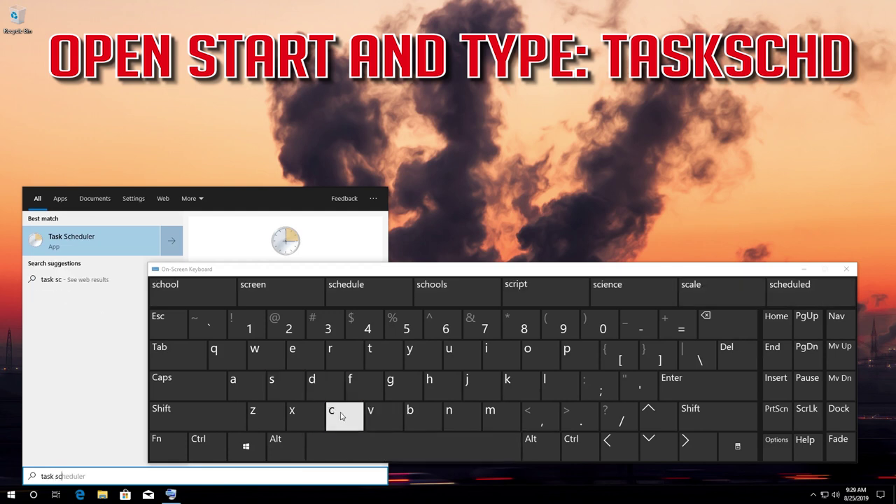
pyautogui.click(428, 381)
pyautogui.click(311, 356)
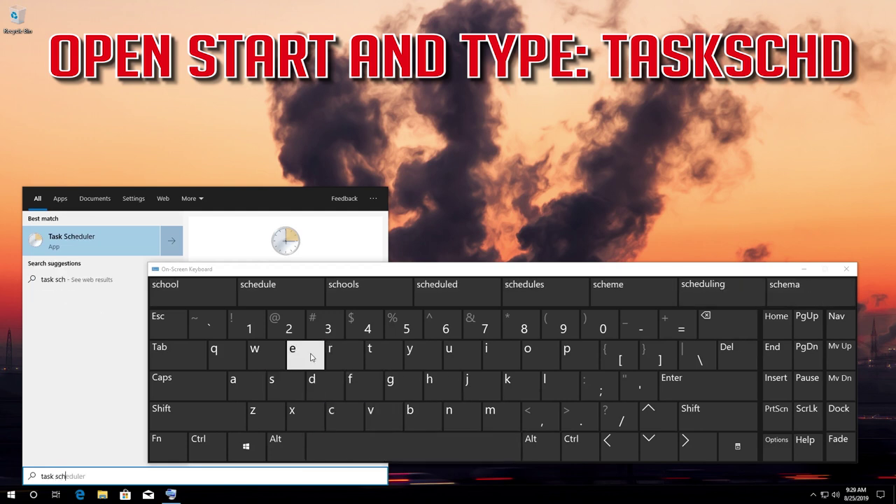
pyautogui.click(320, 381)
pyautogui.click(456, 348)
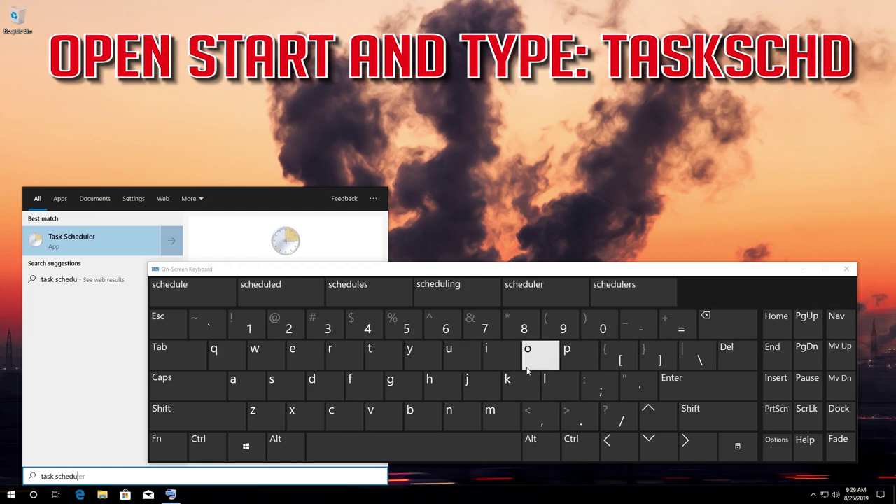
pyautogui.click(552, 381)
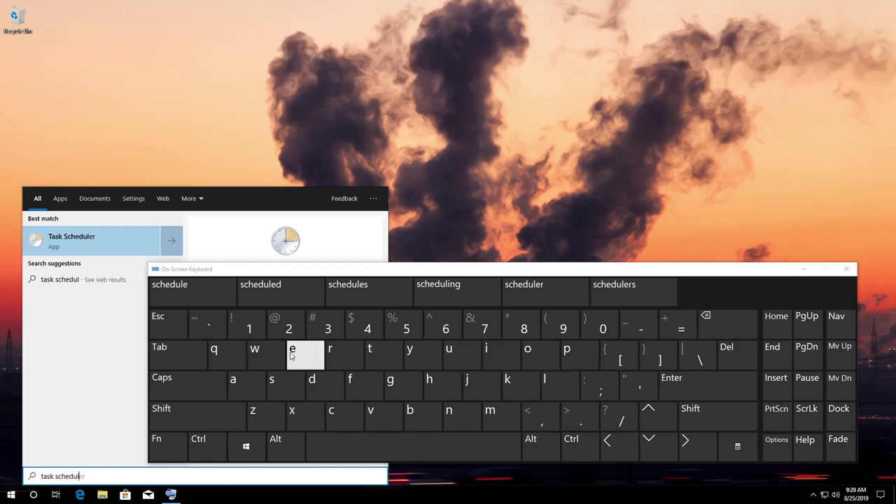
pyautogui.click(292, 354)
pyautogui.click(331, 354)
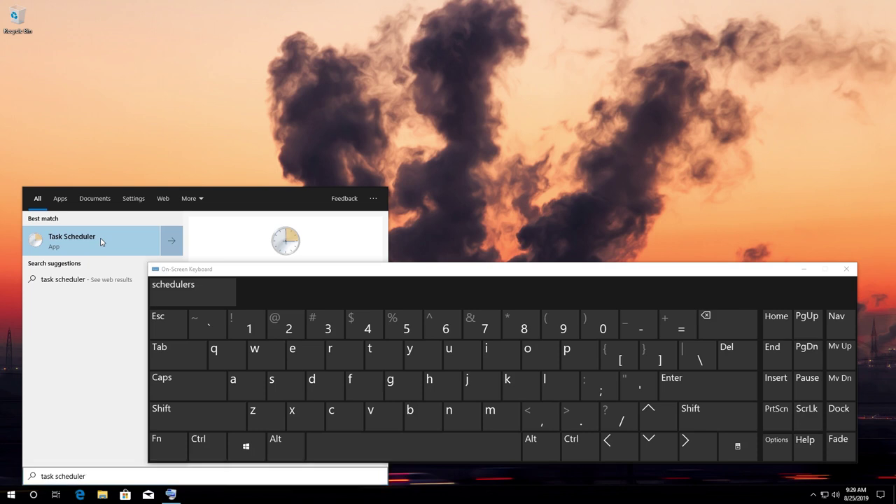
pyautogui.click(100, 242)
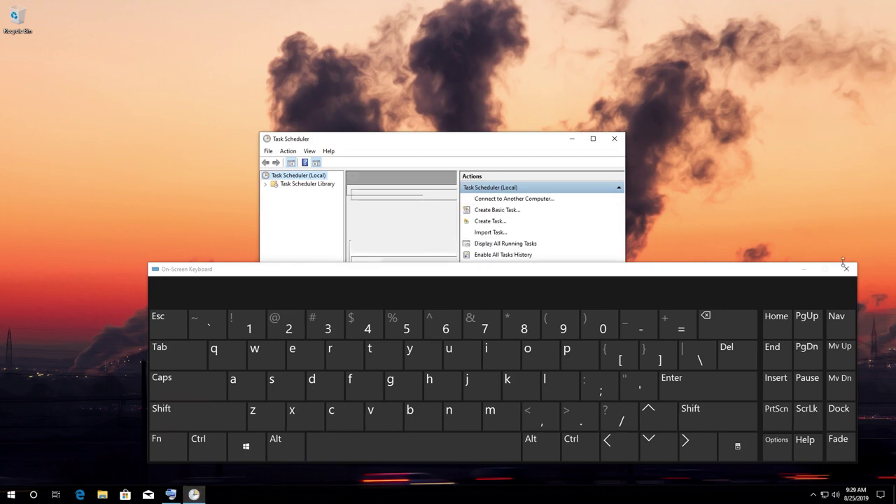
# Step: Close the On-Screen Keyboard and expand Task Scheduler Library > Microsoft > Windows
pyautogui.click(846, 269)
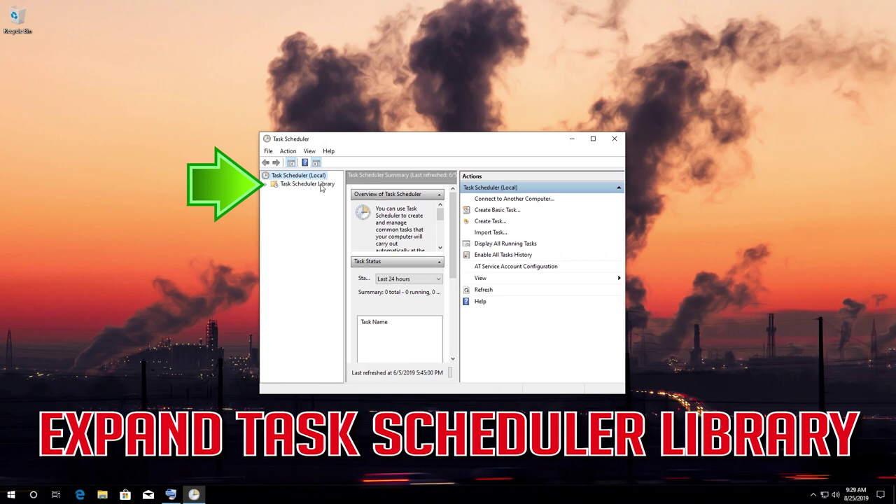
pyautogui.click(267, 185)
pyautogui.click(286, 193)
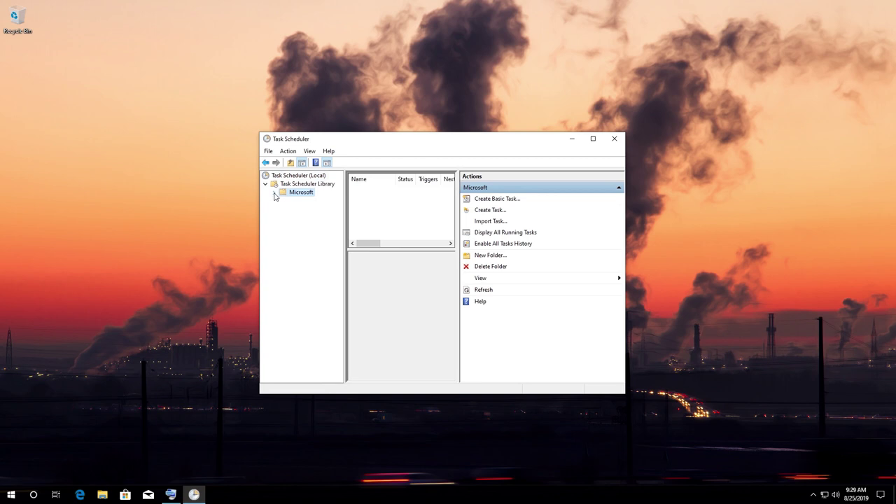
pyautogui.click(275, 193)
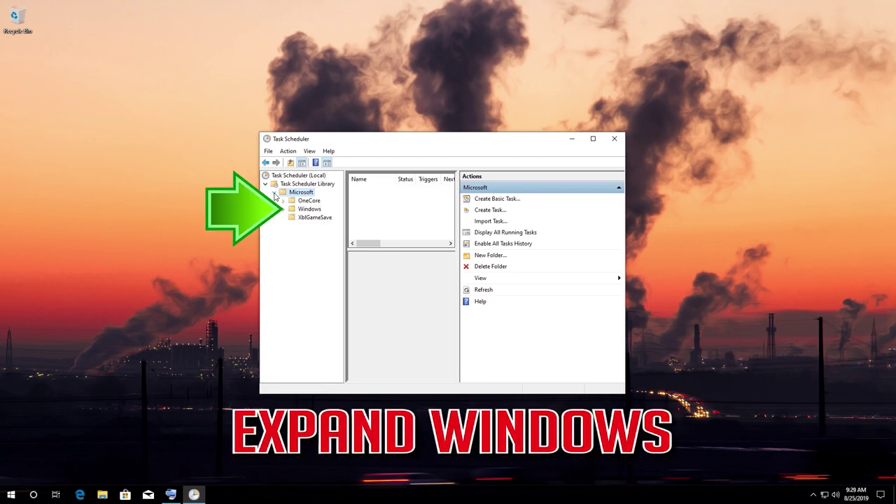
pyautogui.click(301, 210)
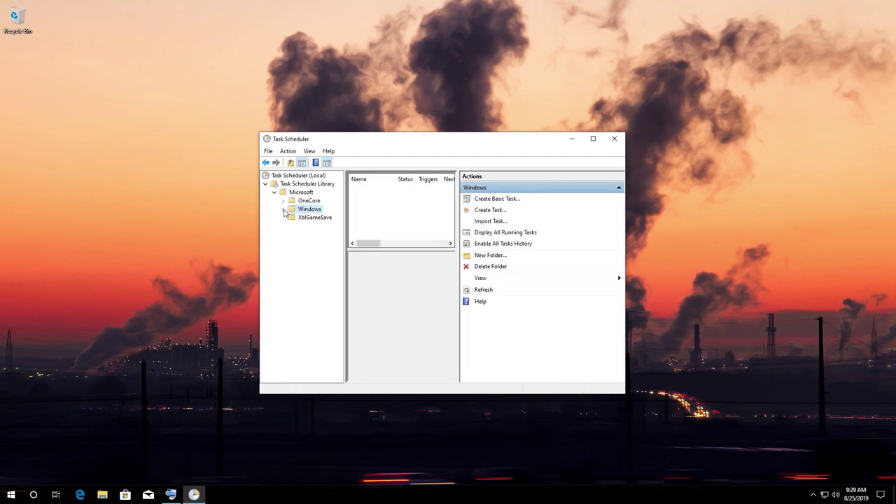
pyautogui.click(283, 210)
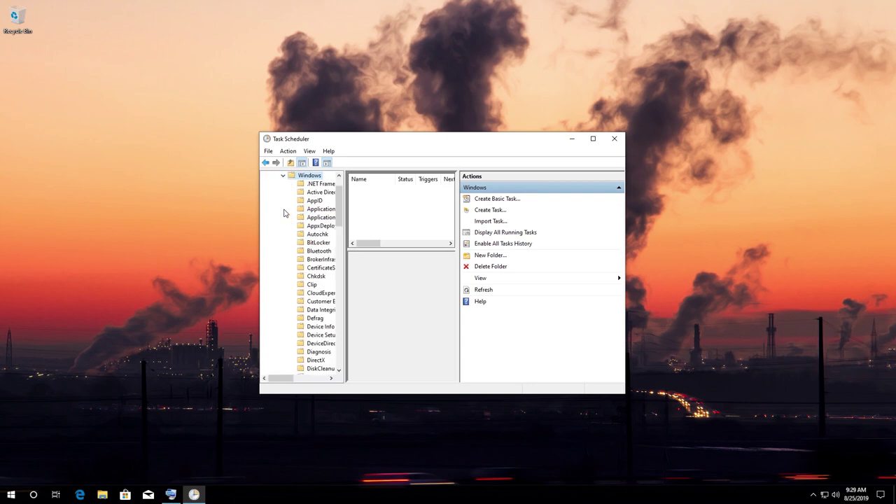
# Step: Scroll the Windows task folders down to the Time Synchronization entries
pyautogui.scroll(-1, 322, 235)
pyautogui.scroll(-4, 322, 235)
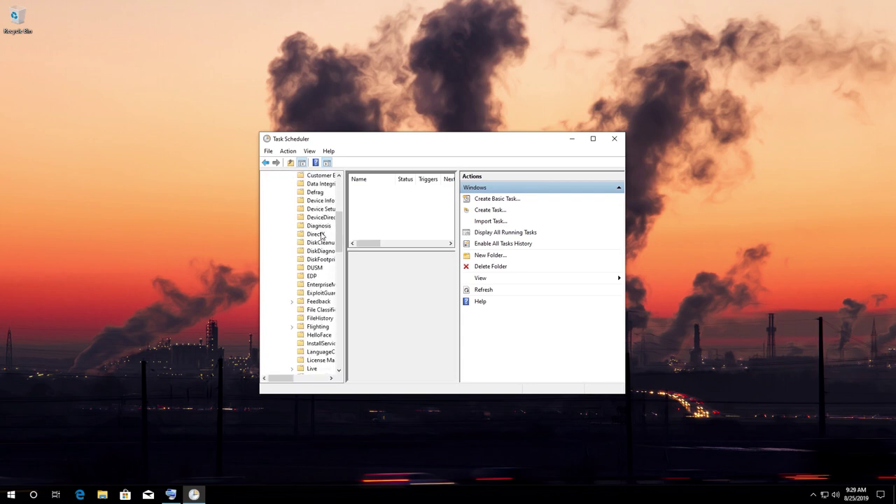
pyautogui.scroll(-3, 320, 236)
pyautogui.scroll(-3, 320, 236)
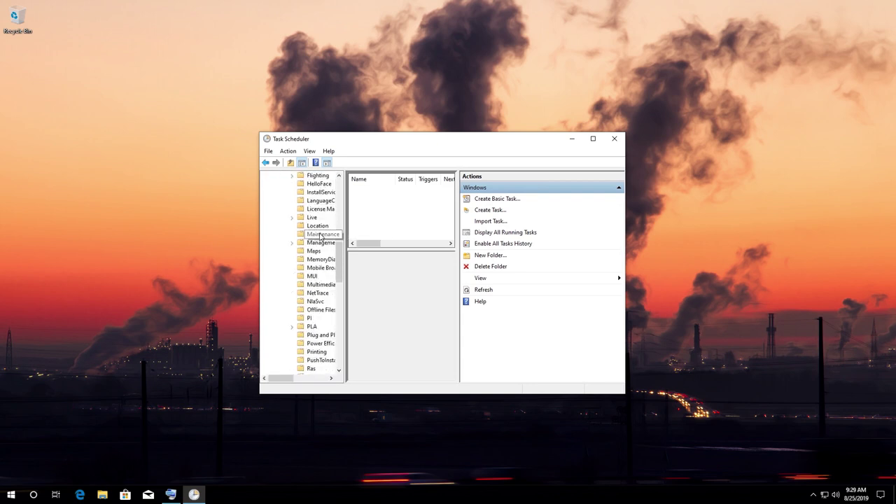
pyautogui.scroll(-3, 320, 236)
pyautogui.scroll(-2, 320, 235)
pyautogui.scroll(-3, 320, 236)
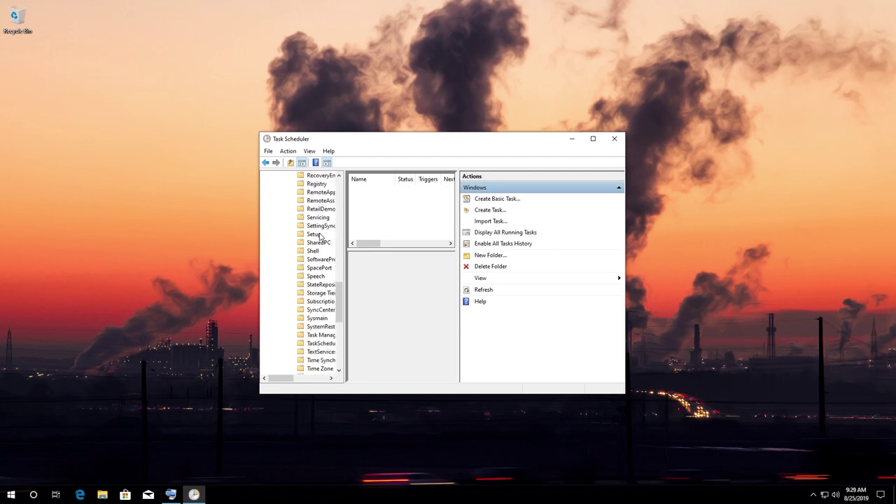
# Step: Enable and run the MsCtfMonitor task in TextServicesFramework
pyautogui.click(324, 352)
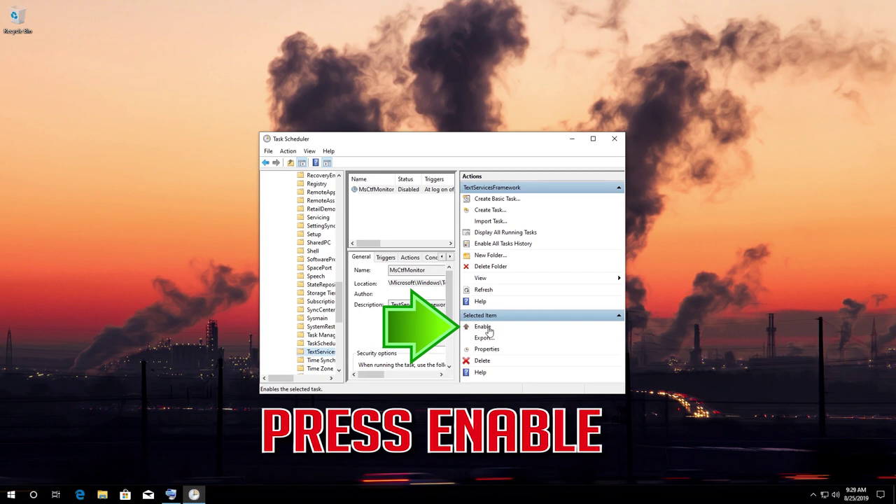
pyautogui.click(488, 329)
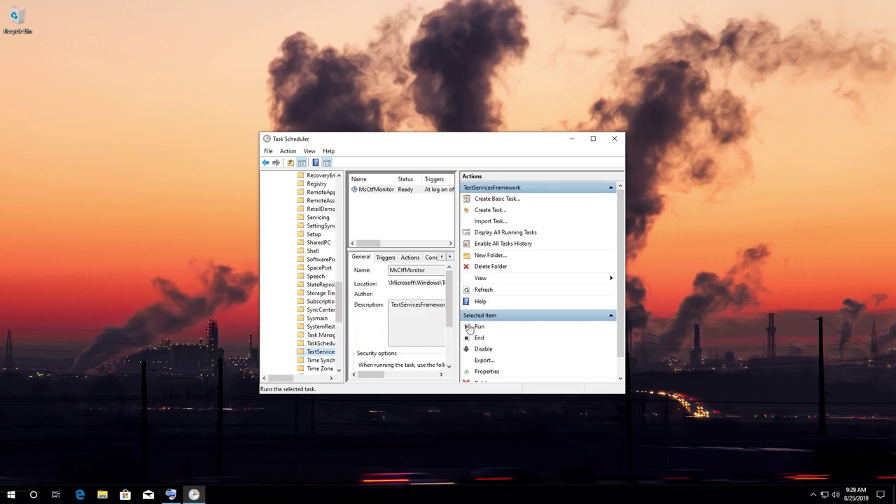
pyautogui.click(468, 326)
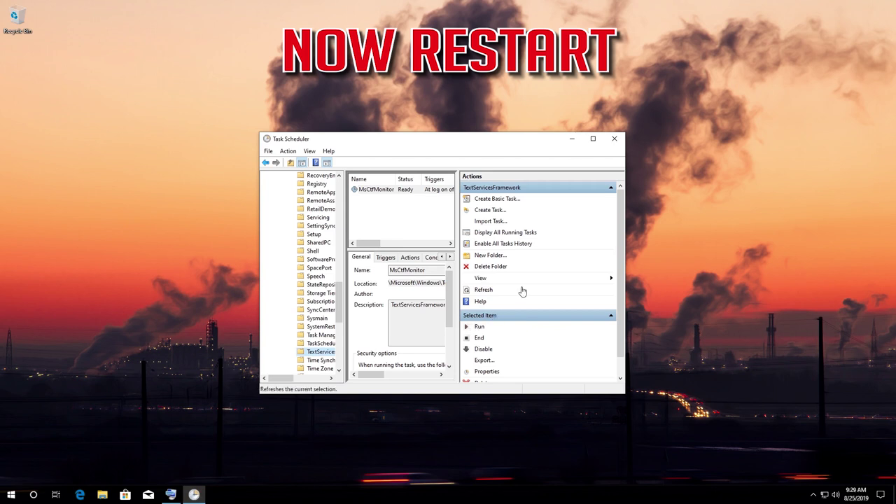
# Step: Close Task Scheduler and show the Start menu power options
pyautogui.click(614, 138)
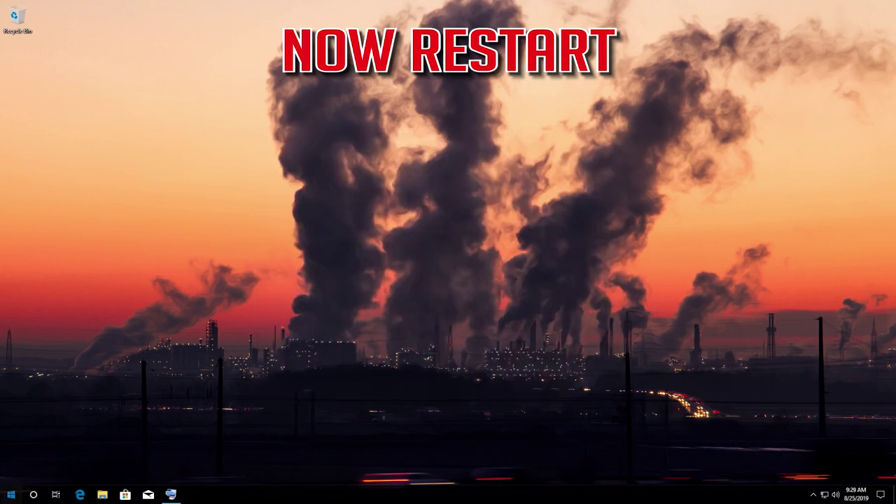
pyautogui.click(11, 494)
pyautogui.click(11, 471)
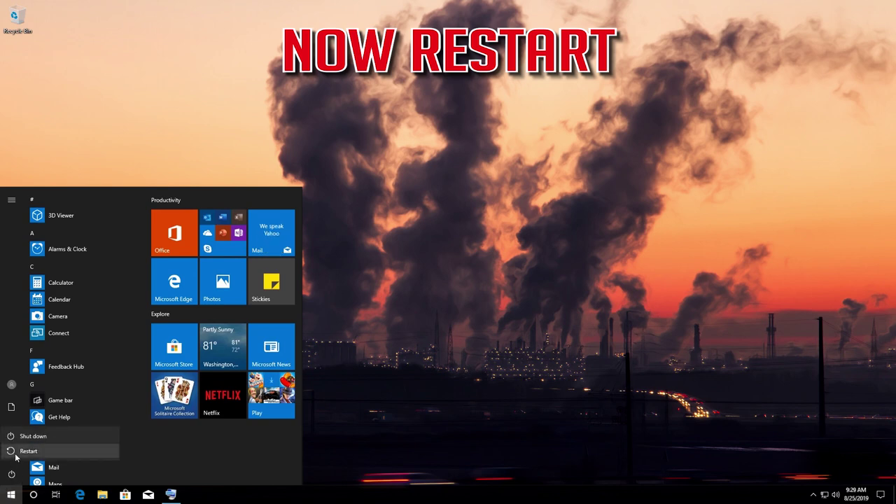
# Step: Choose Restart from the power options to reboot the computer
pyautogui.click(17, 452)
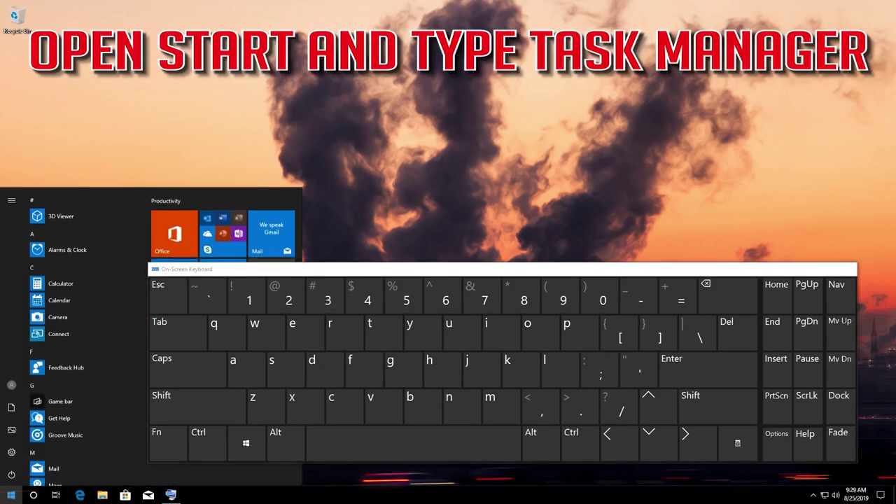
# Step: Spell 'task manager' into Start search using the On-Screen Keyboard
pyautogui.click(374, 332)
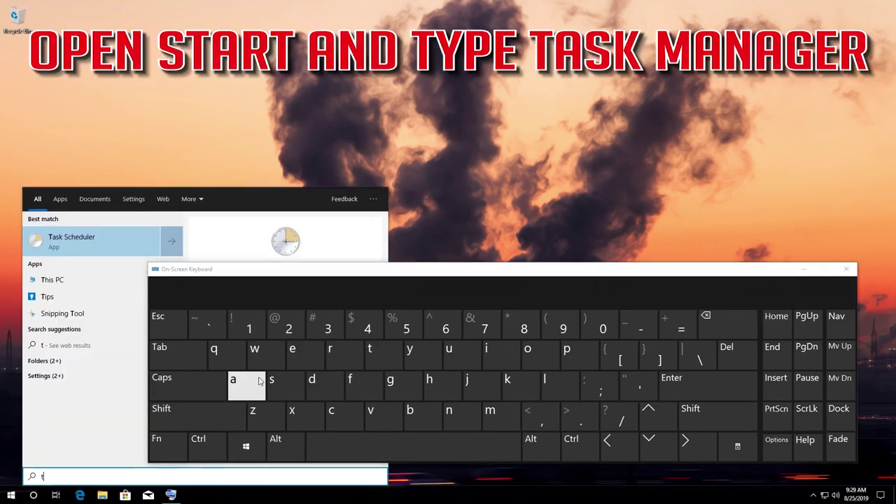
pyautogui.click(238, 382)
pyautogui.click(294, 384)
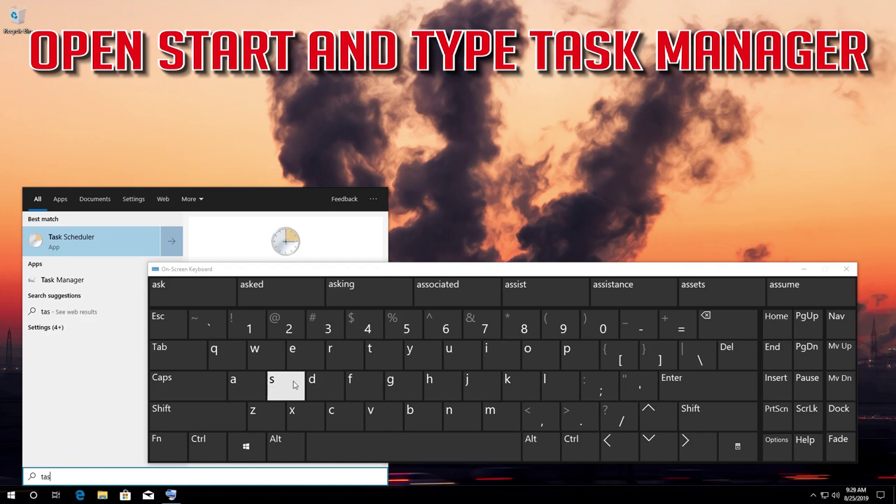
pyautogui.click(515, 394)
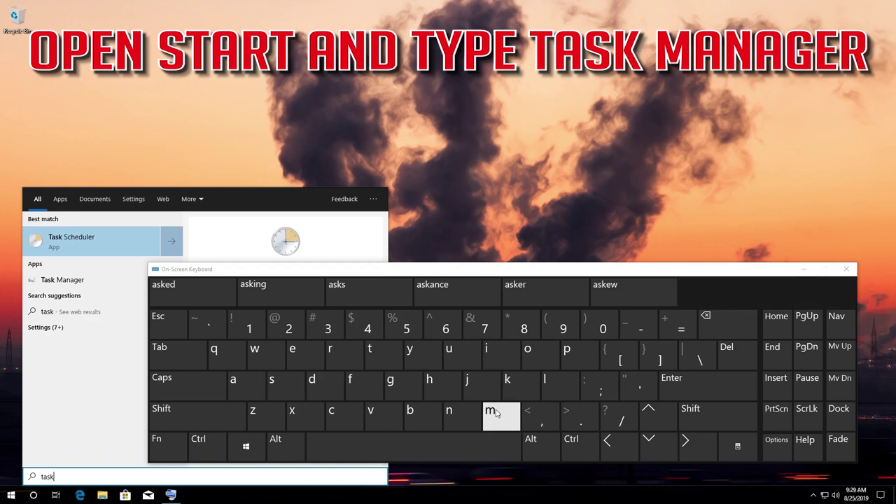
pyautogui.click(450, 443)
pyautogui.click(497, 420)
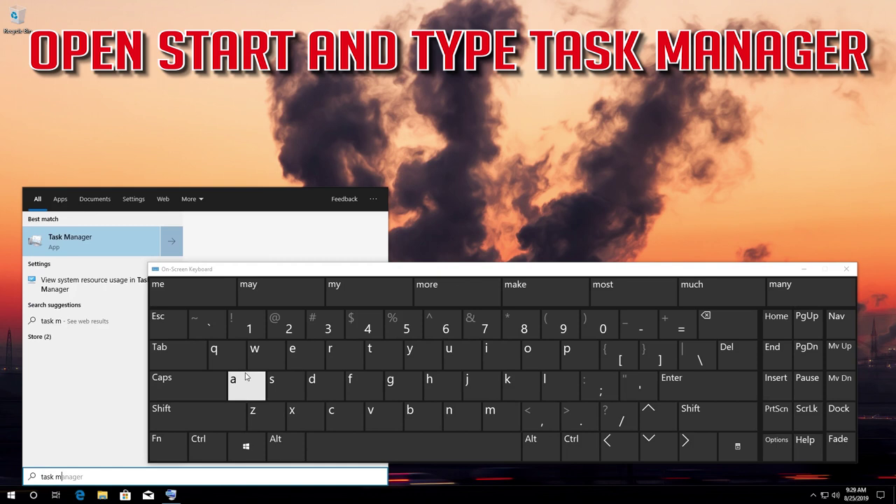
pyautogui.click(245, 381)
pyautogui.click(449, 412)
pyautogui.click(242, 381)
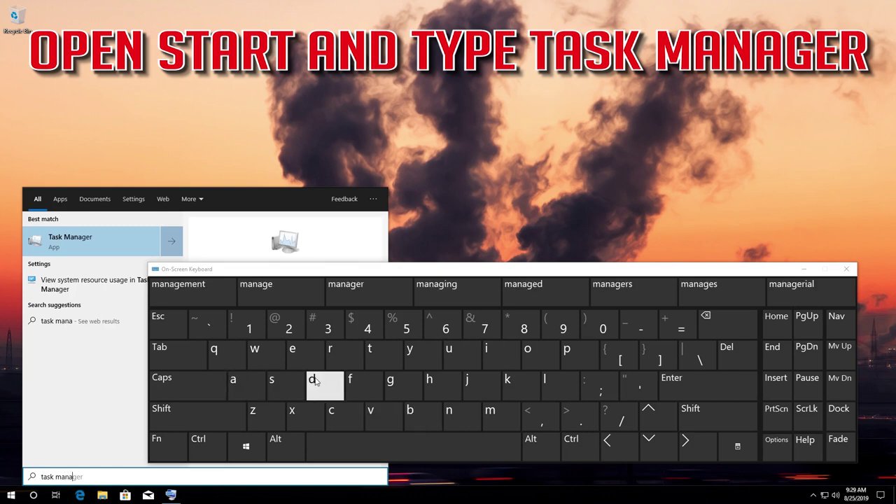
pyautogui.click(387, 382)
pyautogui.click(294, 356)
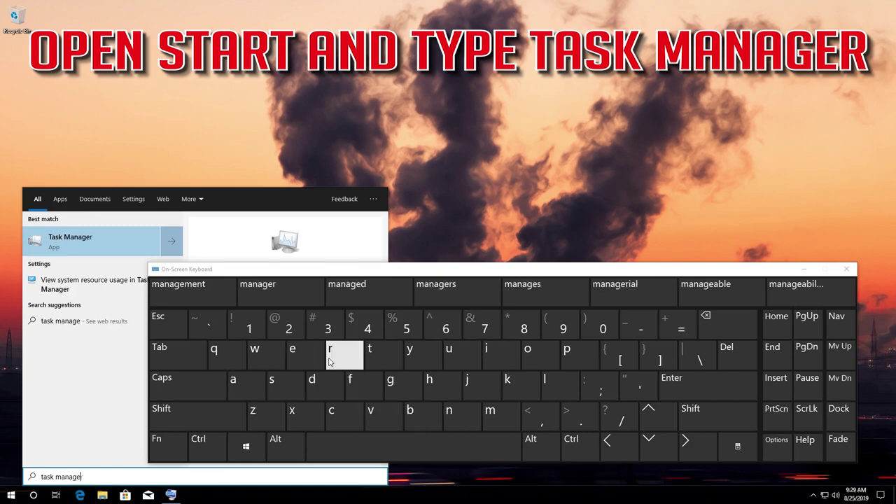
pyautogui.click(341, 361)
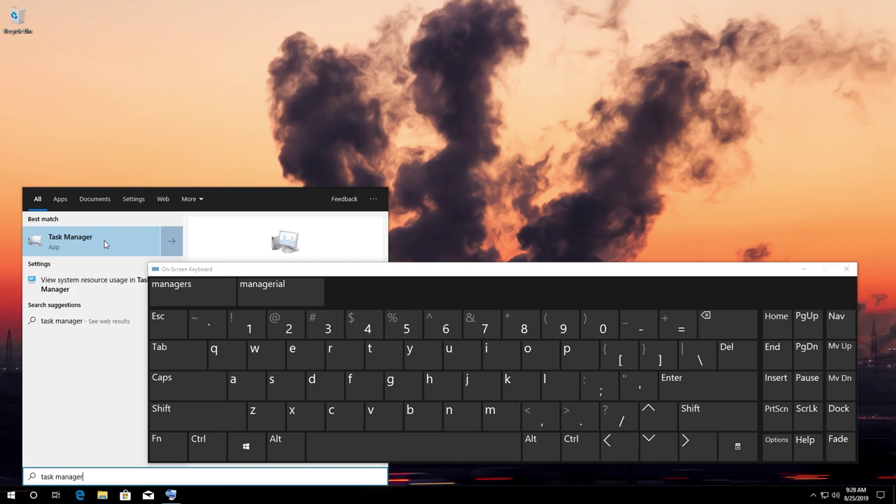
# Step: Open Task Manager, centre it, and expand to the detailed process view
pyautogui.click(105, 243)
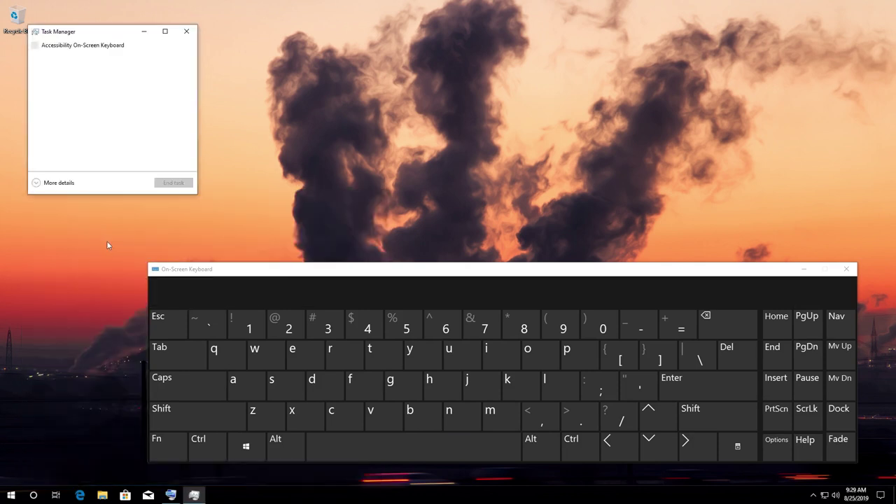
pyautogui.click(803, 269)
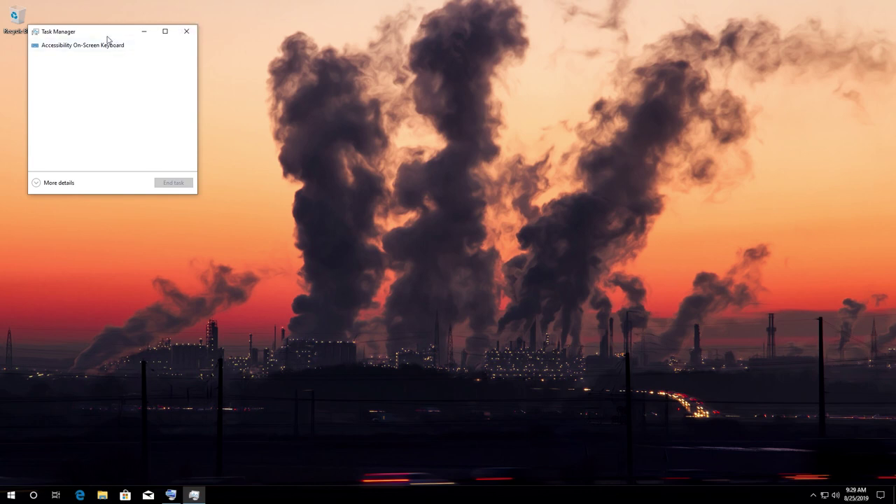
pyautogui.moveTo(107, 39); pyautogui.dragTo(384, 179)
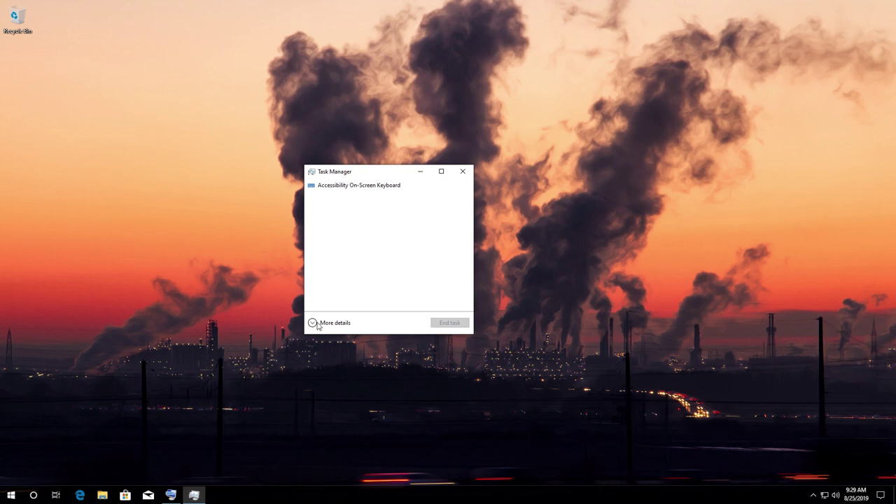
pyautogui.click(315, 325)
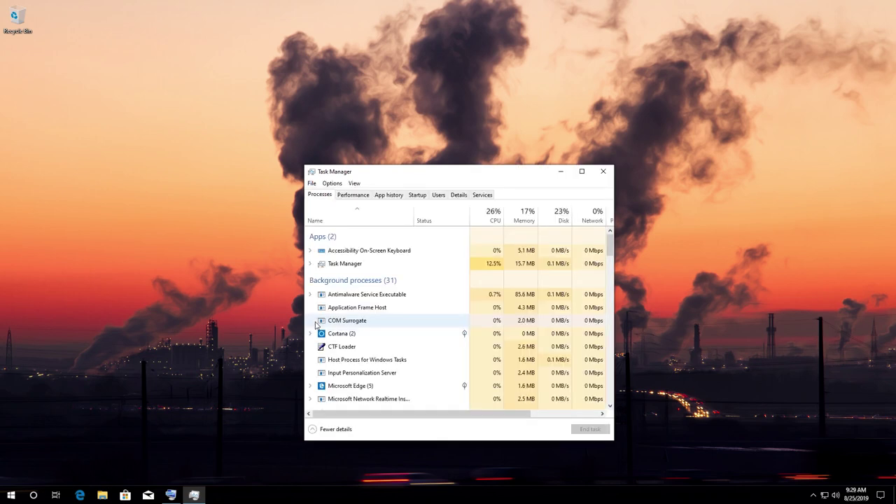
# Step: End the Cortana background process task
pyautogui.click(332, 336)
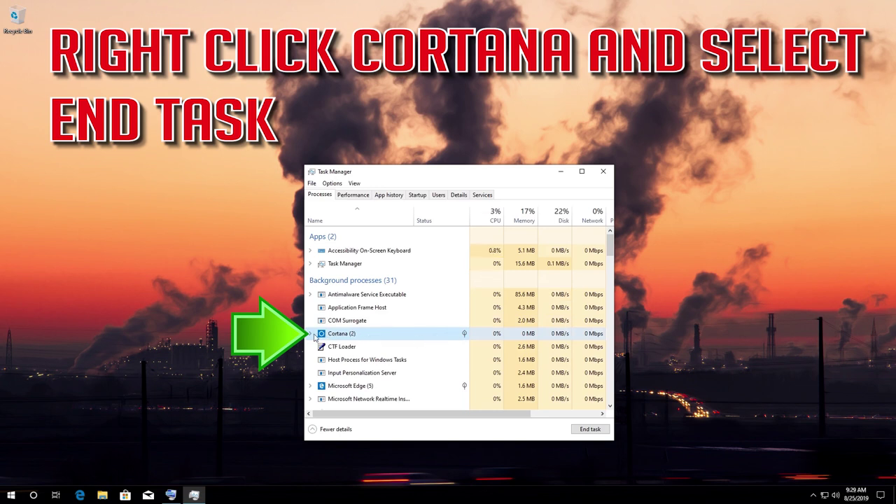
pyautogui.rightClick(366, 337)
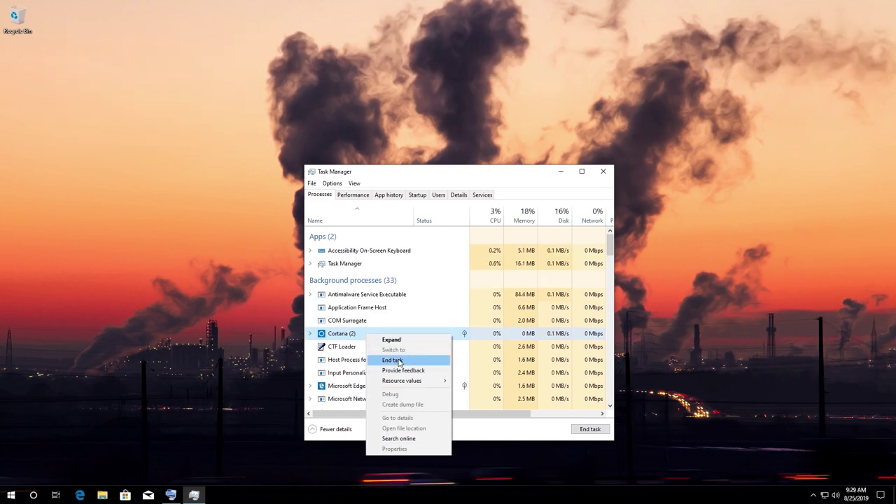
pyautogui.click(400, 362)
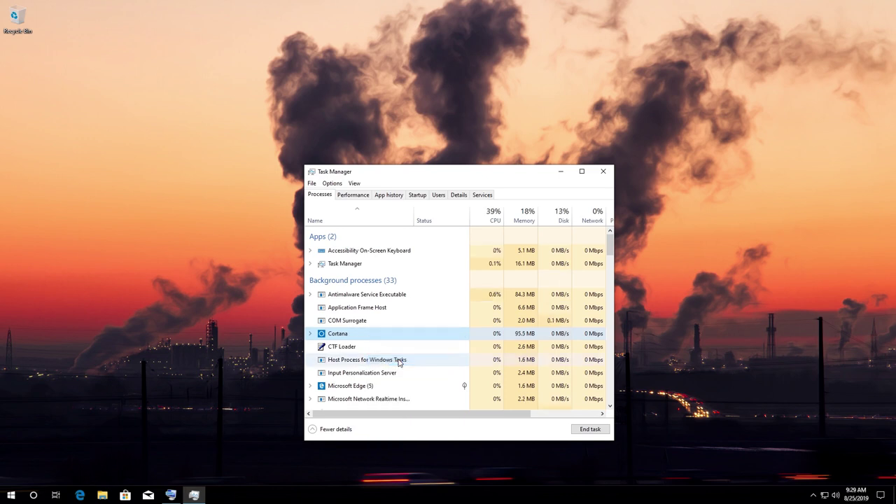
# Step: Open Notepad from a 'note' search and type 'dadaa' to test the keyboard
pyautogui.press('super')
pyautogui.write('note')
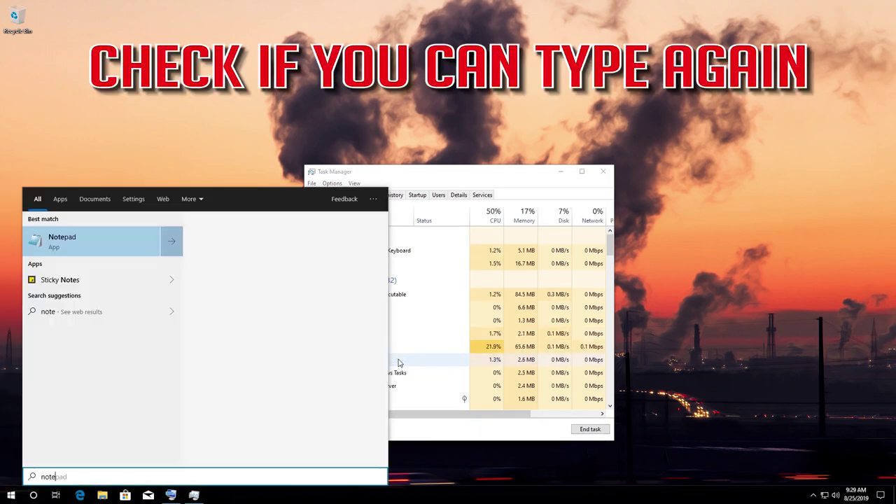
pyautogui.press('Return')
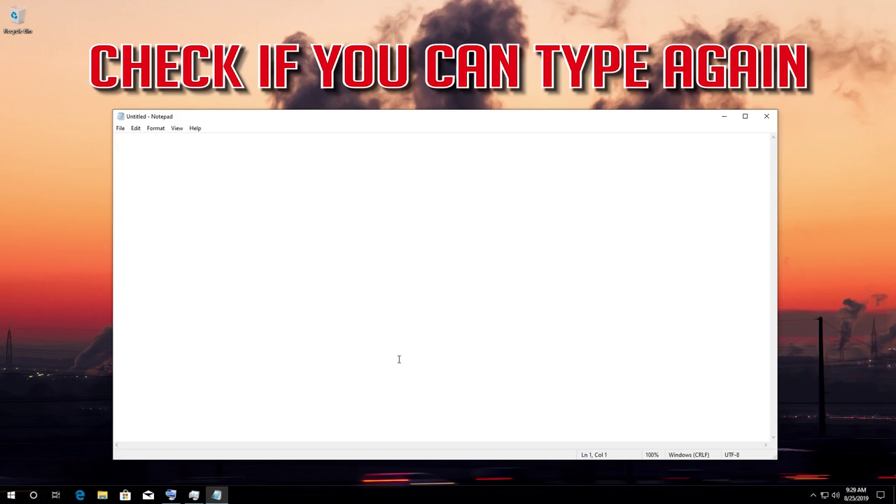
pyautogui.write('dadaa')
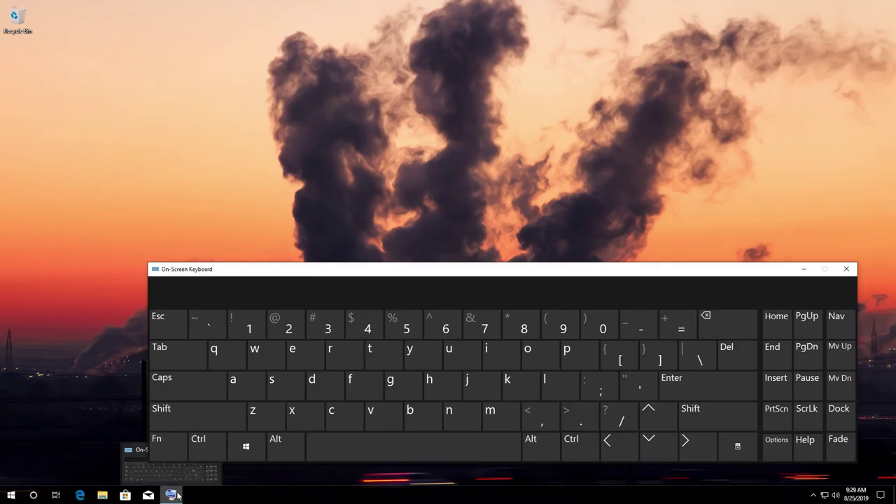
# Step: Spell 'run' in Start search on the On-Screen Keyboard and open Run
pyautogui.click(10, 494)
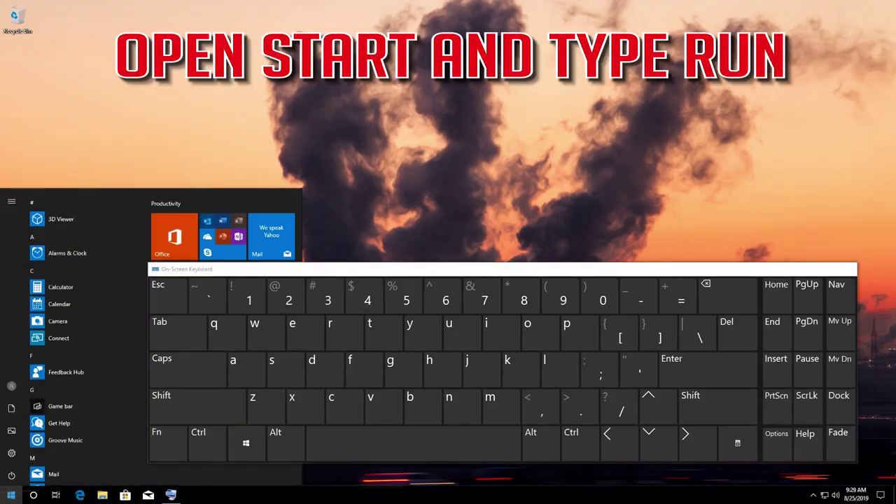
pyautogui.click(343, 335)
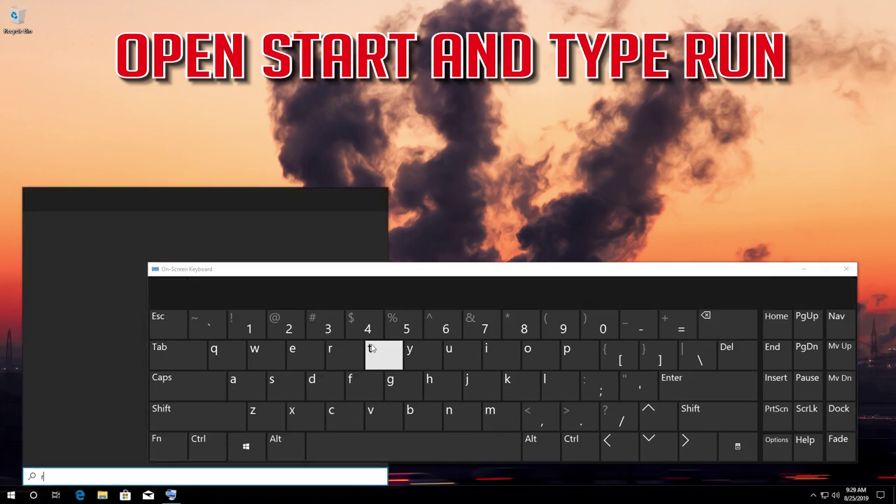
pyautogui.click(449, 350)
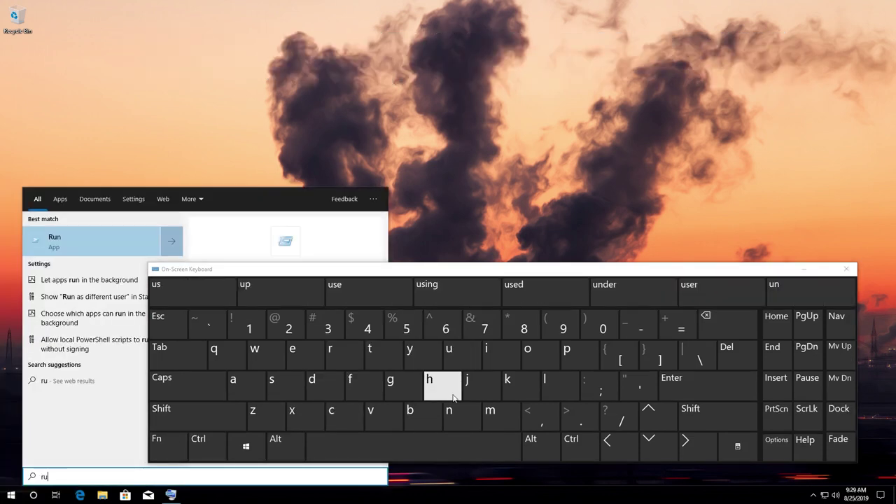
pyautogui.click(454, 413)
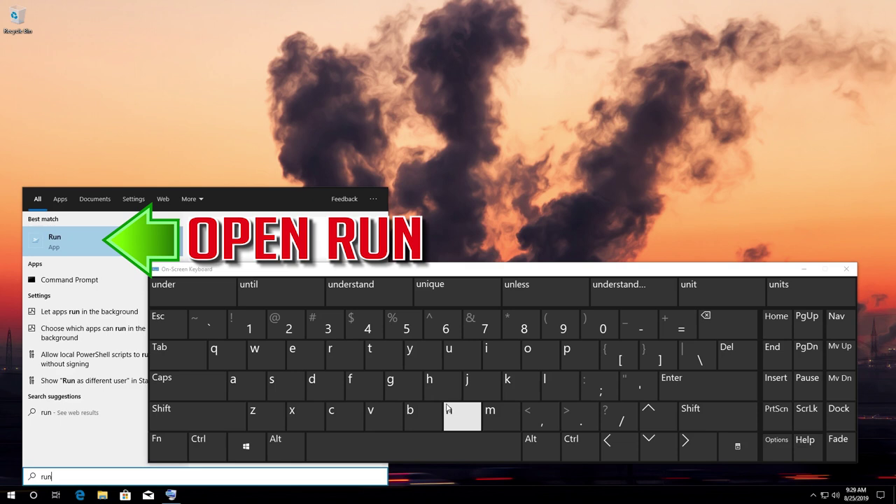
pyautogui.click(99, 245)
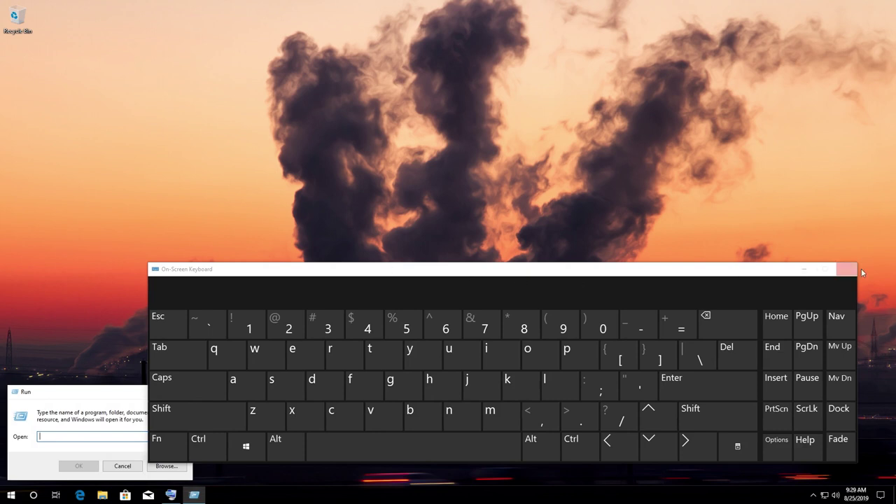
# Step: Move the Run dialog up and start the path with '"c:'
pyautogui.click(803, 270)
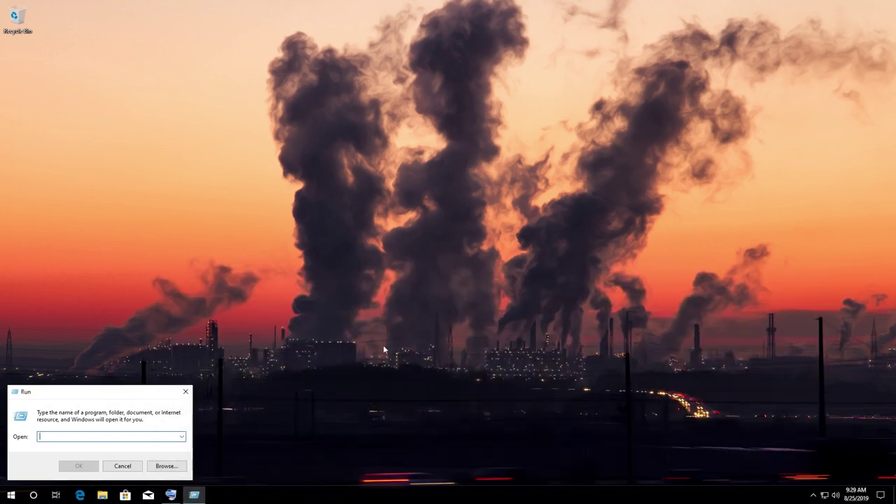
pyautogui.moveTo(86, 397); pyautogui.dragTo(395, 82)
pyautogui.click(717, 415)
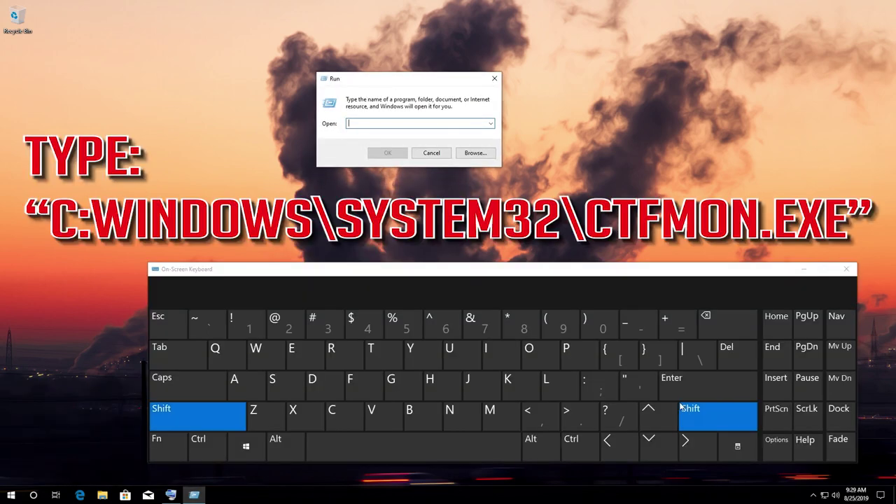
pyautogui.click(651, 387)
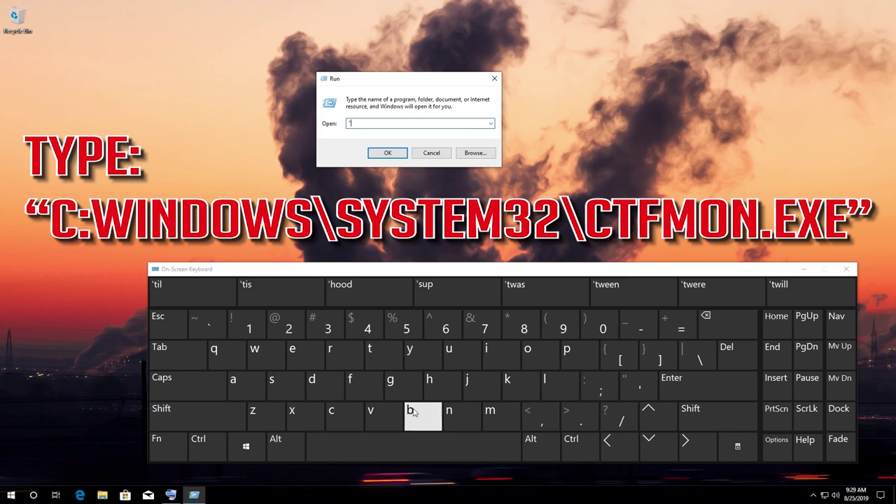
pyautogui.click(351, 416)
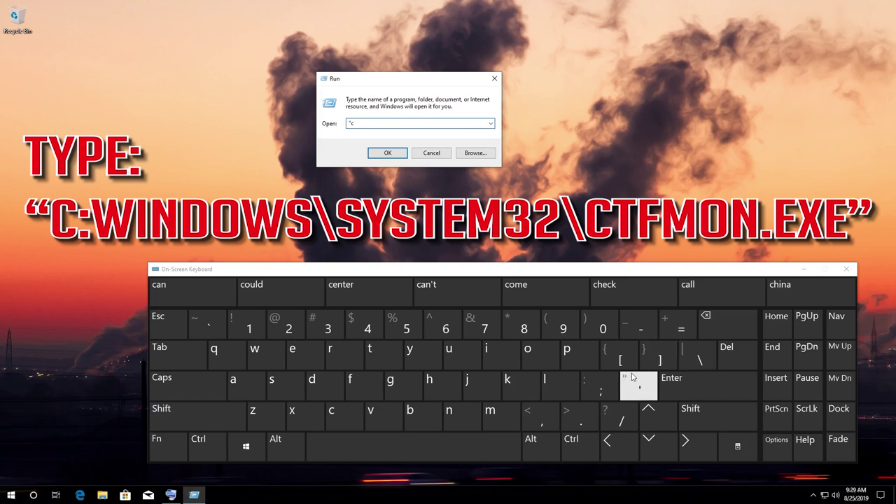
pyautogui.click(705, 413)
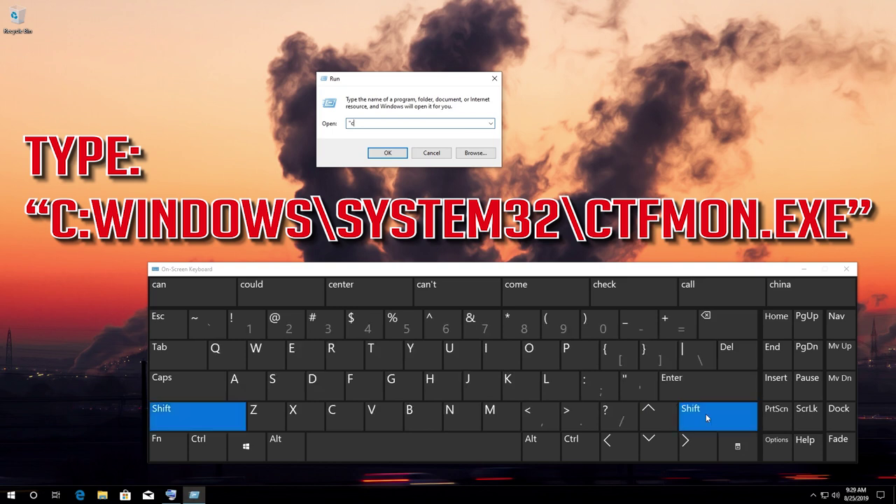
pyautogui.click(613, 391)
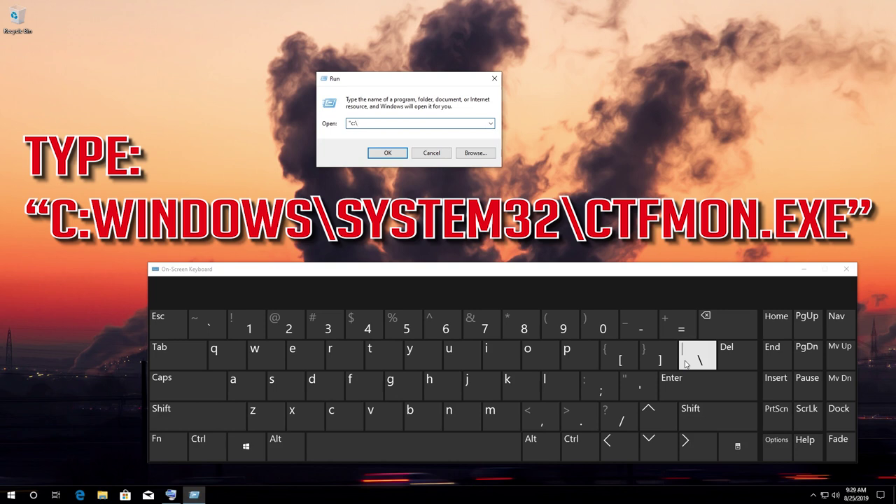
# Step: Extend the path with the 'windows\system32' folders
pyautogui.click(255, 348)
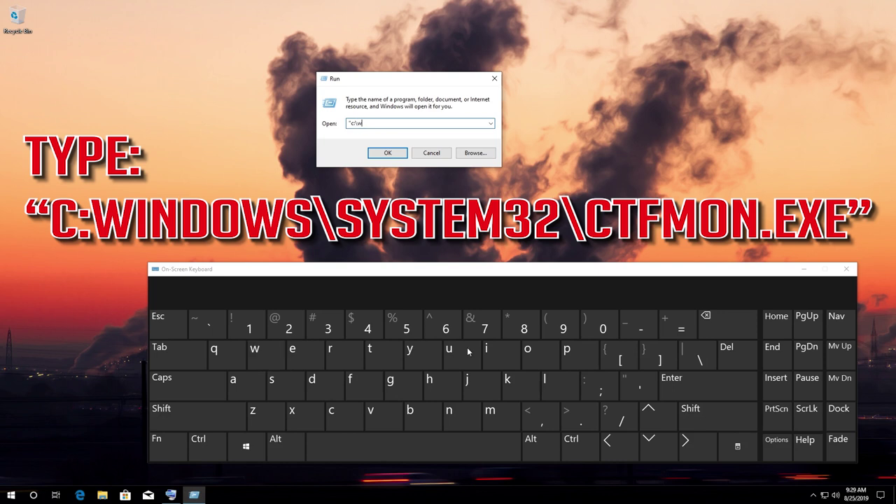
pyautogui.click(511, 353)
pyautogui.click(468, 417)
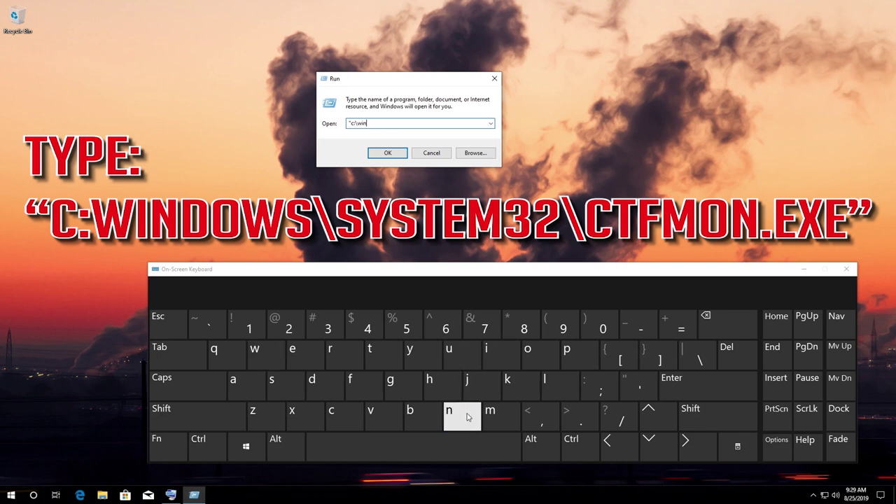
pyautogui.click(315, 387)
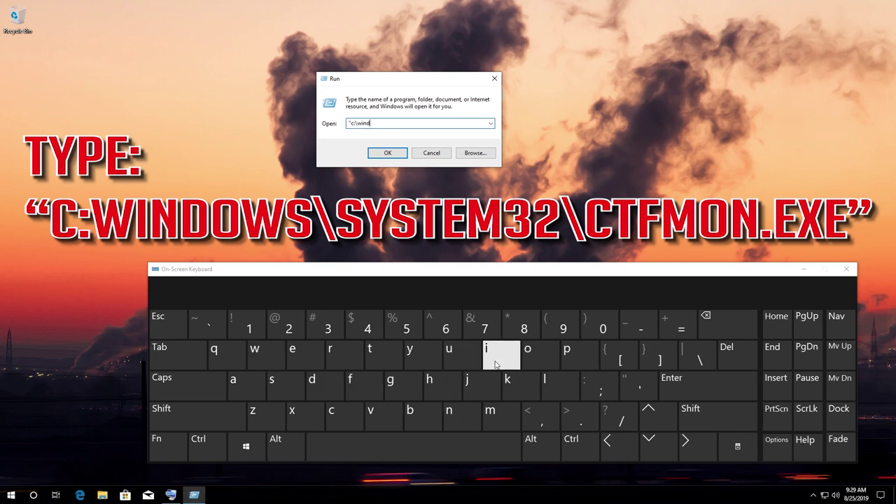
pyautogui.click(534, 357)
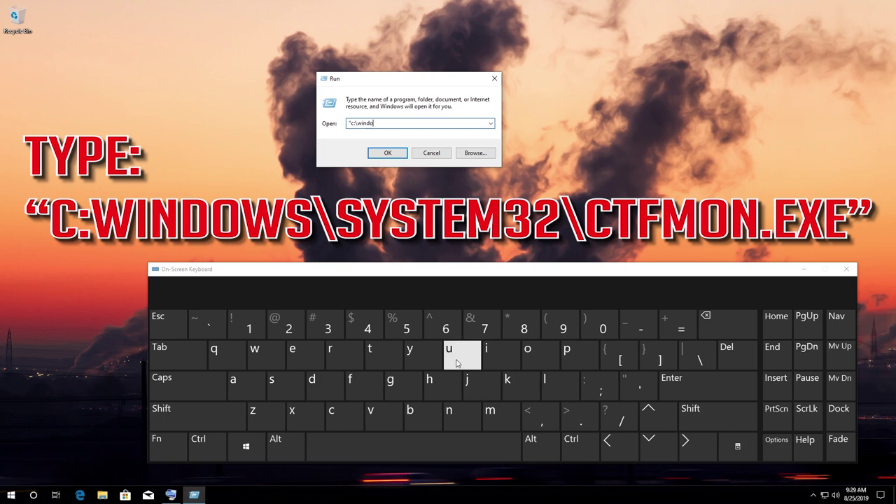
pyautogui.click(255, 363)
pyautogui.click(274, 381)
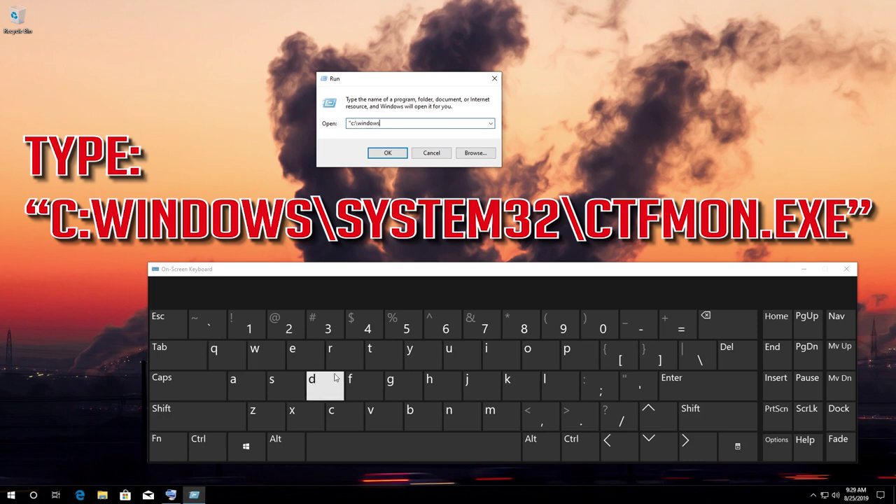
pyautogui.click(689, 364)
pyautogui.click(278, 387)
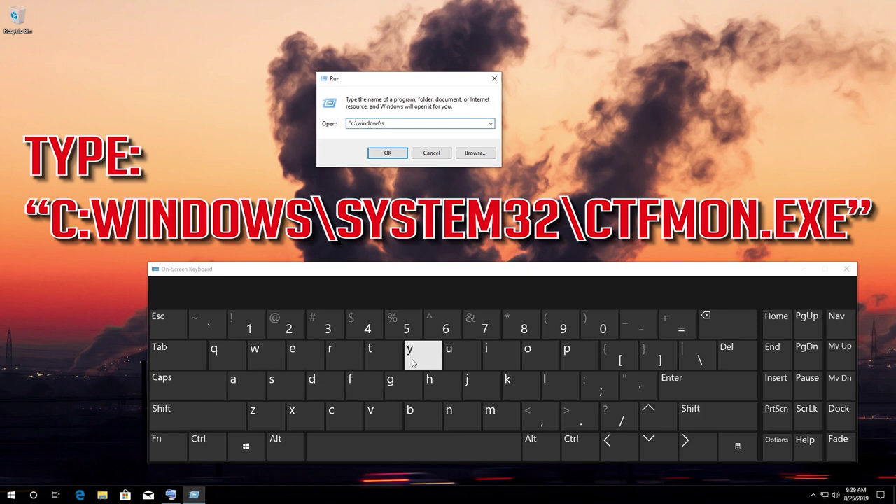
pyautogui.click(410, 353)
pyautogui.click(297, 378)
pyautogui.click(371, 356)
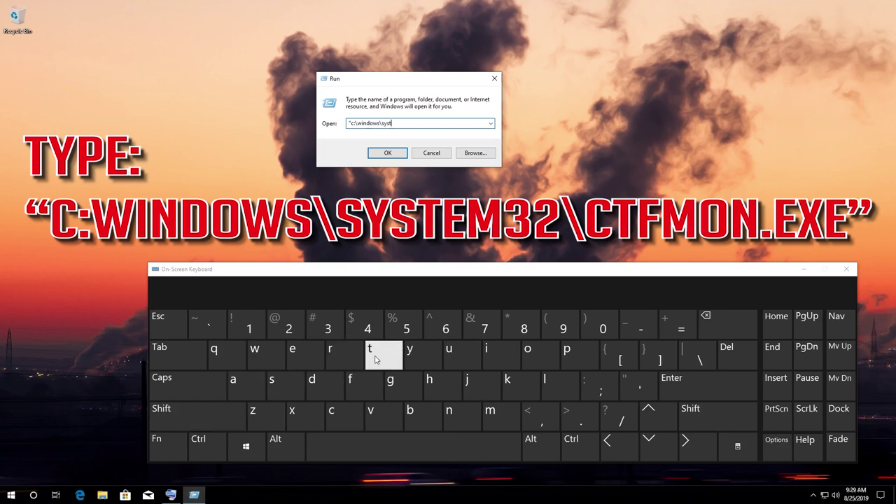
pyautogui.click(320, 357)
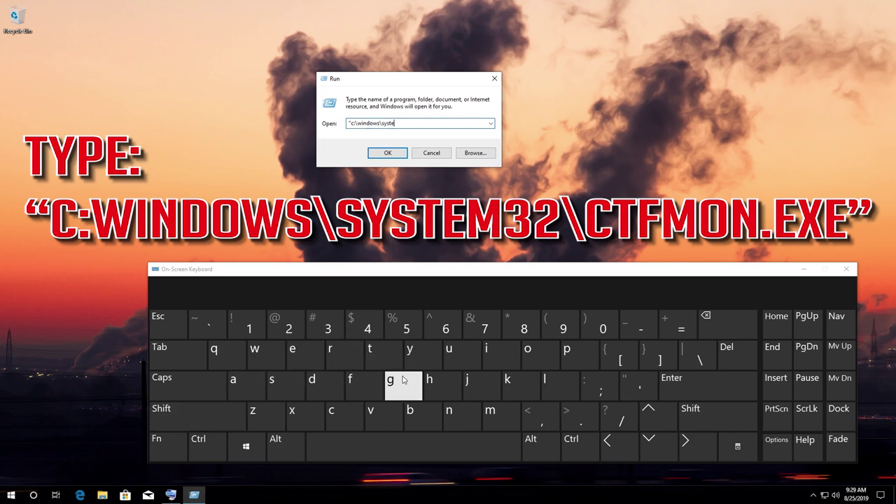
pyautogui.click(497, 415)
pyautogui.click(326, 328)
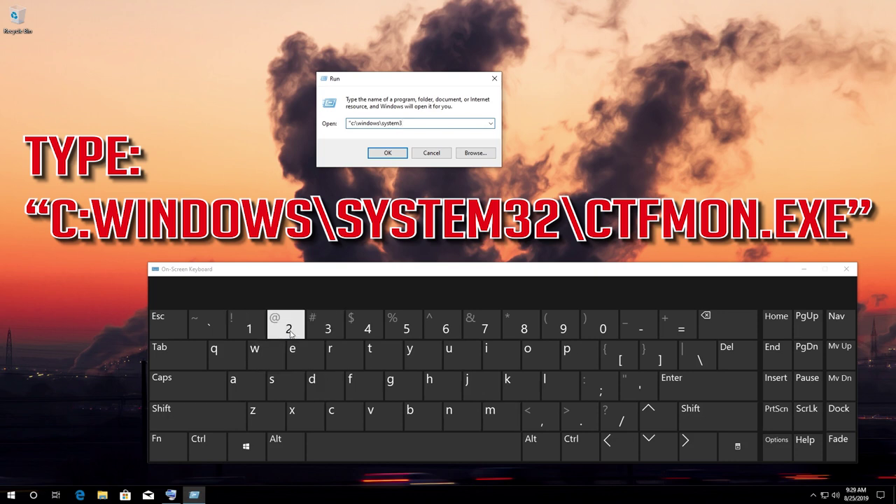
pyautogui.click(291, 333)
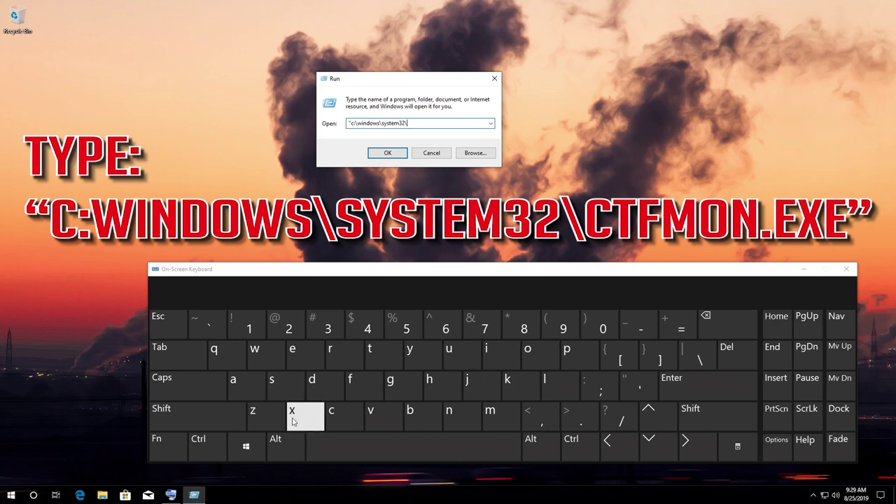
# Step: Finish the path with 'ctfmon.exe' and a closing quote
pyautogui.click(335, 417)
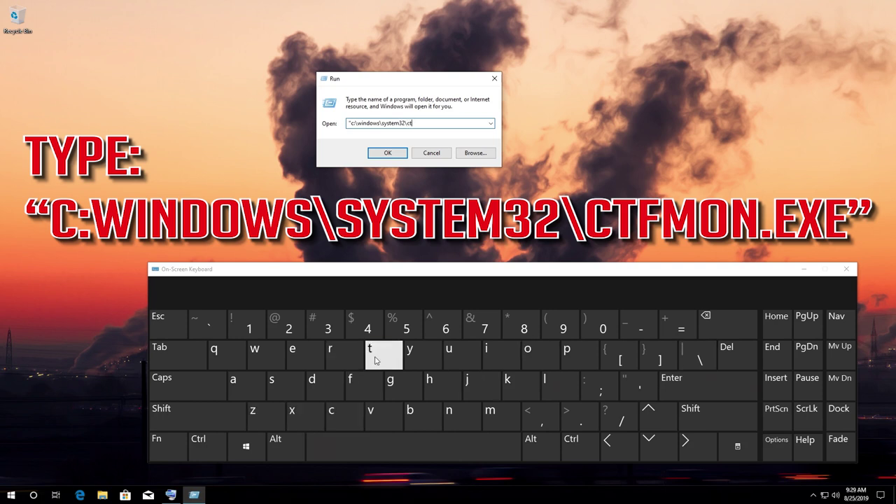
pyautogui.click(359, 381)
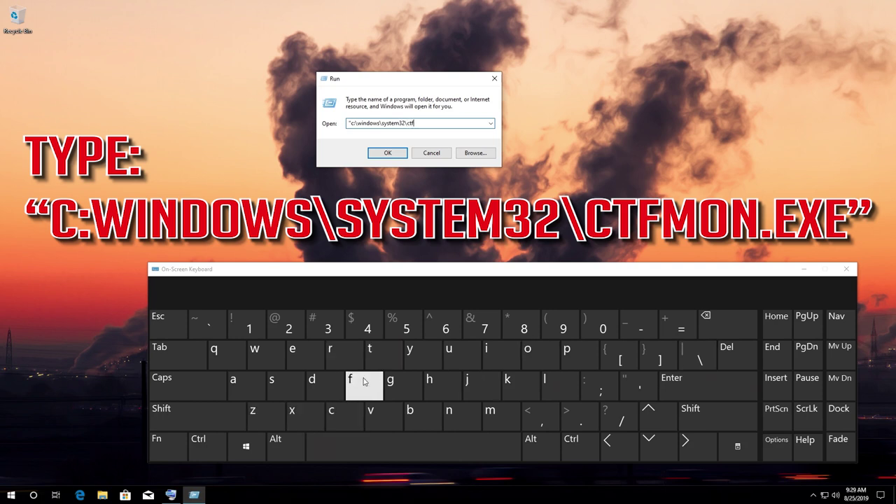
pyautogui.click(488, 417)
pyautogui.click(526, 364)
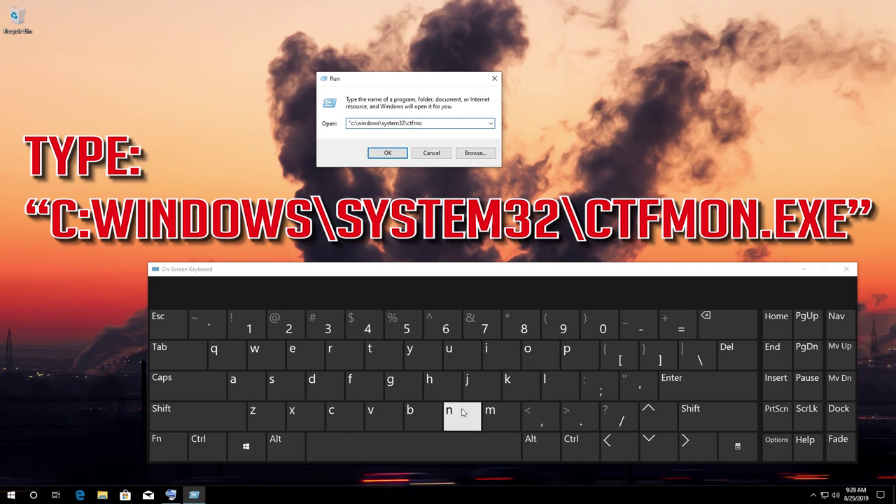
pyautogui.click(566, 415)
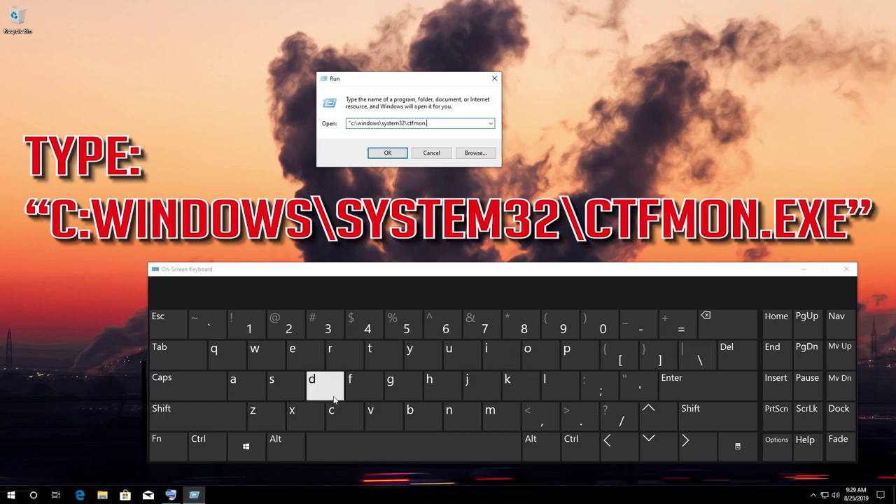
pyautogui.click(297, 366)
pyautogui.click(300, 411)
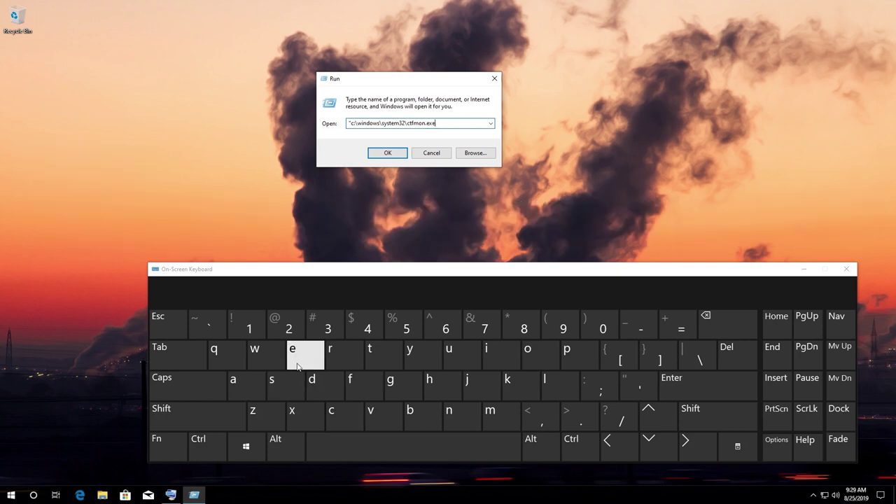
pyautogui.click(712, 413)
pyautogui.click(638, 389)
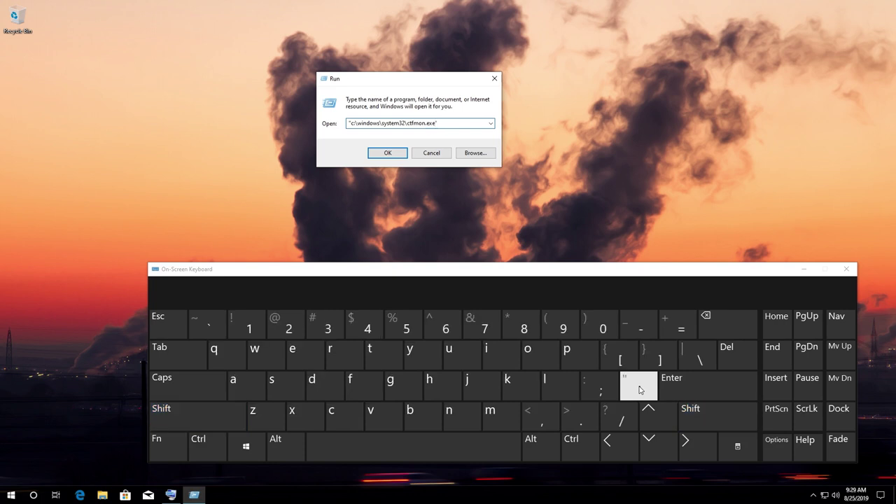